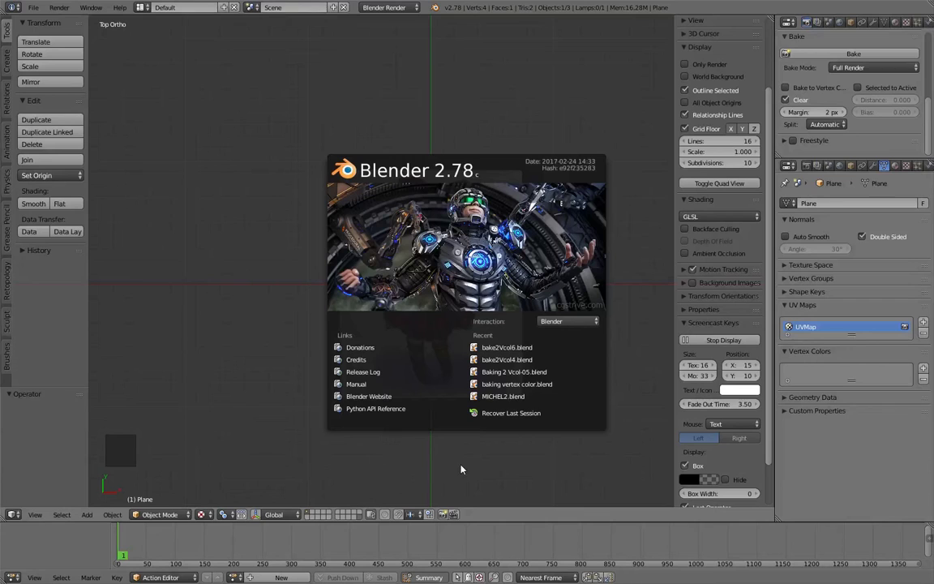
Step: Dismiss the splash screen and show the plane's texture settings
{"action": "left_click", "coordinate": [574, 459]}
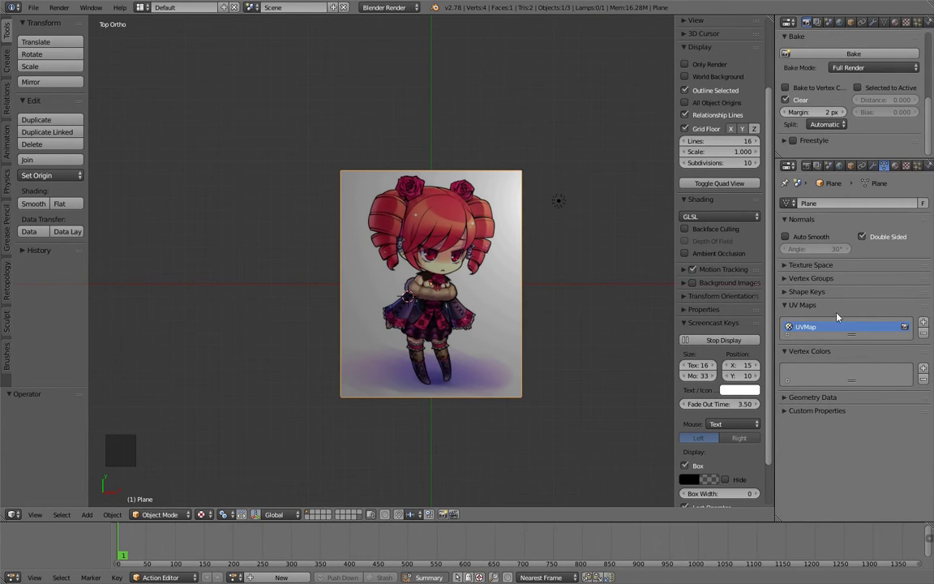
{"action": "left_click", "coordinate": [906, 167]}
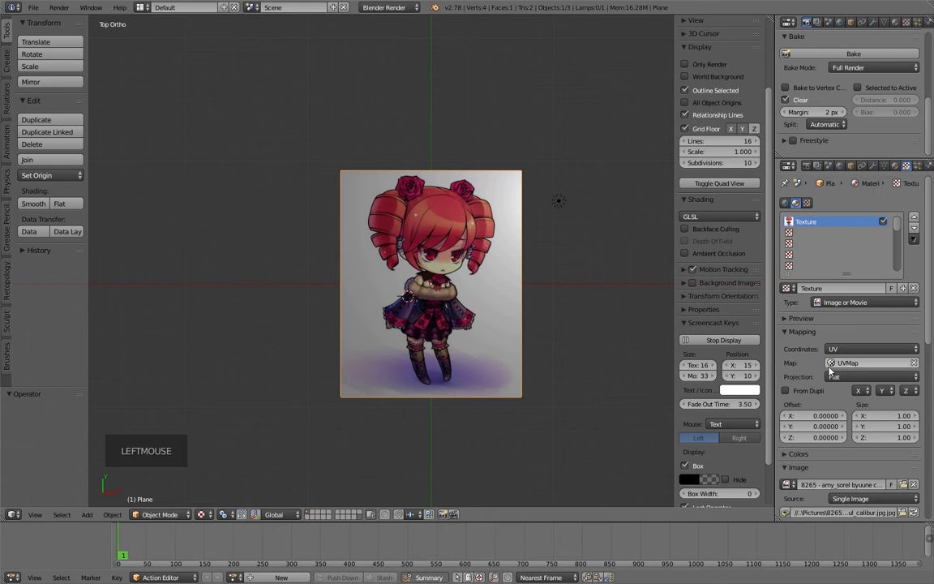
{"action": "left_click", "coordinate": [708, 297]}
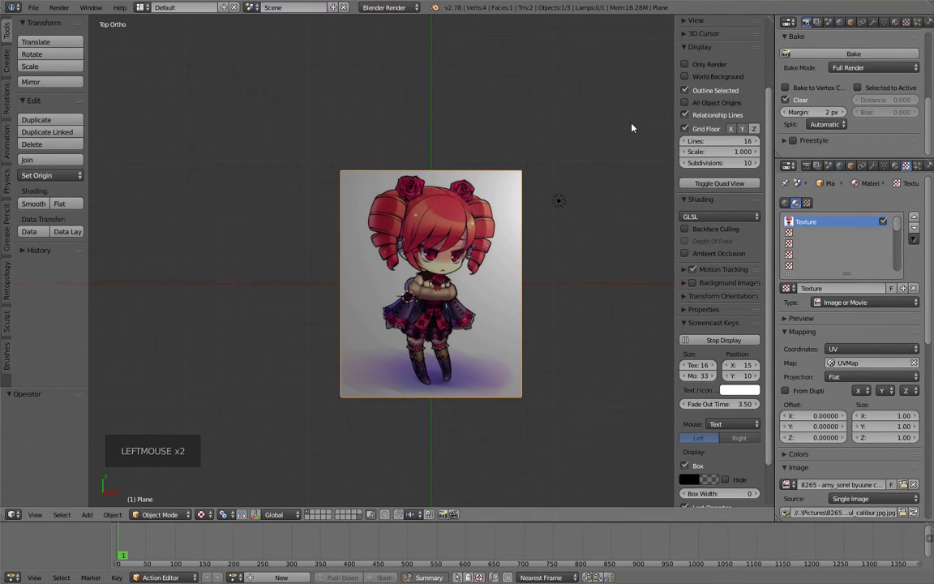
Step: Split the 3D view into two stacked areas and switch the upper one to the UV/Image Editor
{"action": "left_click", "coordinate": [770, 22]}
{"action": "left_click_drag", "start_coordinate": [770, 22], "coordinate": [540, 164]}
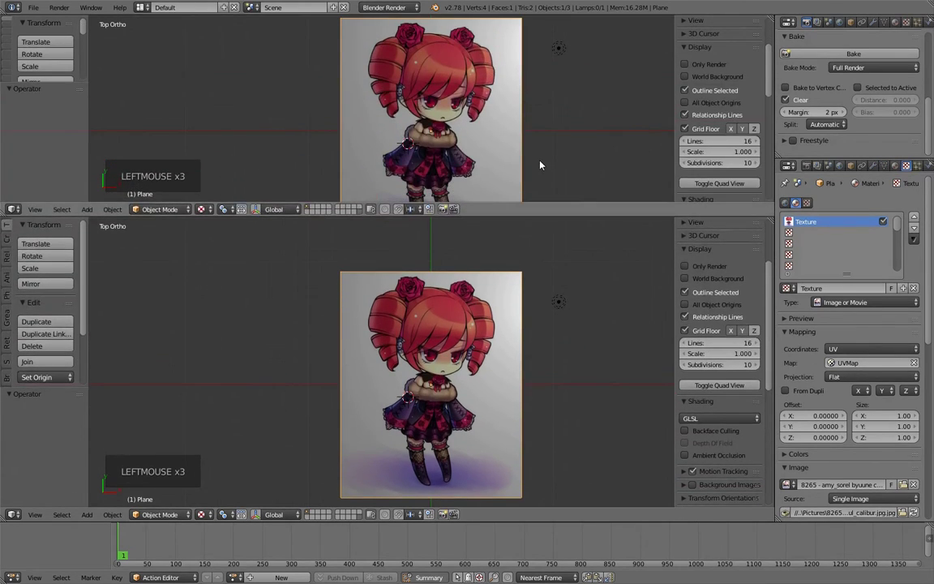
{"action": "key", "text": "shift+F10"}
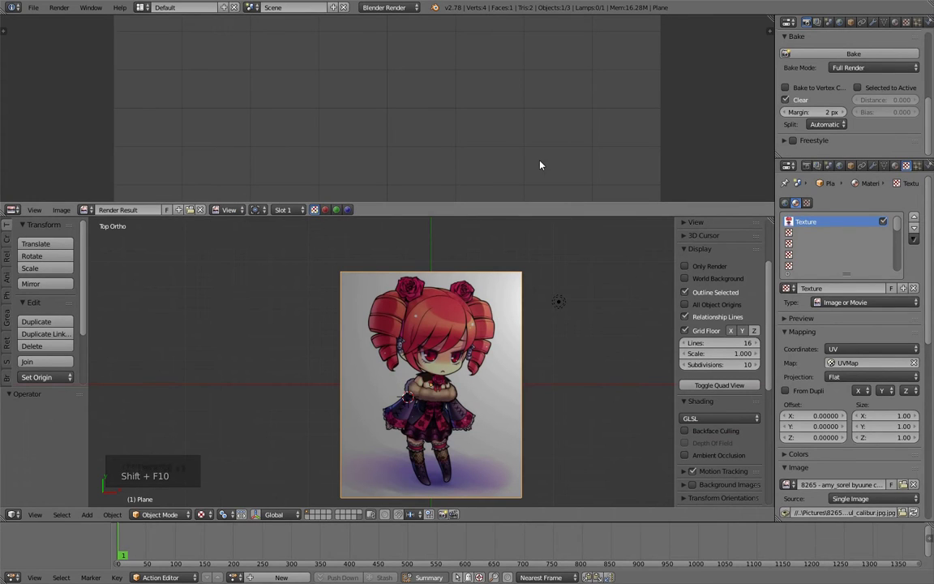
{"action": "scroll", "coordinate": [540, 165], "scroll_direction": "down", "scroll_amount": 3}
Step: In Edit Mode with the whole plane selected, create a new blank 1024 × 1024 px image with alpha
{"action": "left_click", "coordinate": [381, 360]}
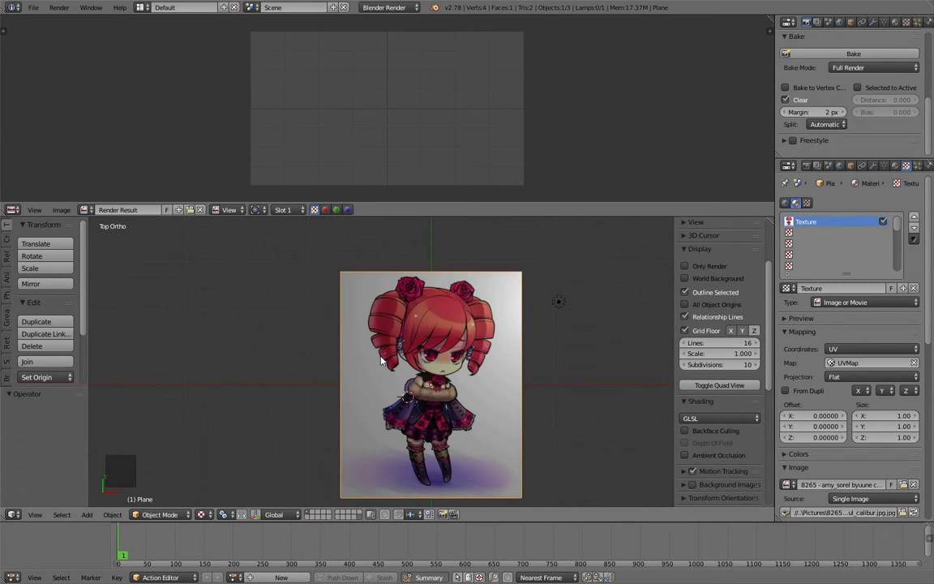
{"action": "key", "text": "Tab"}
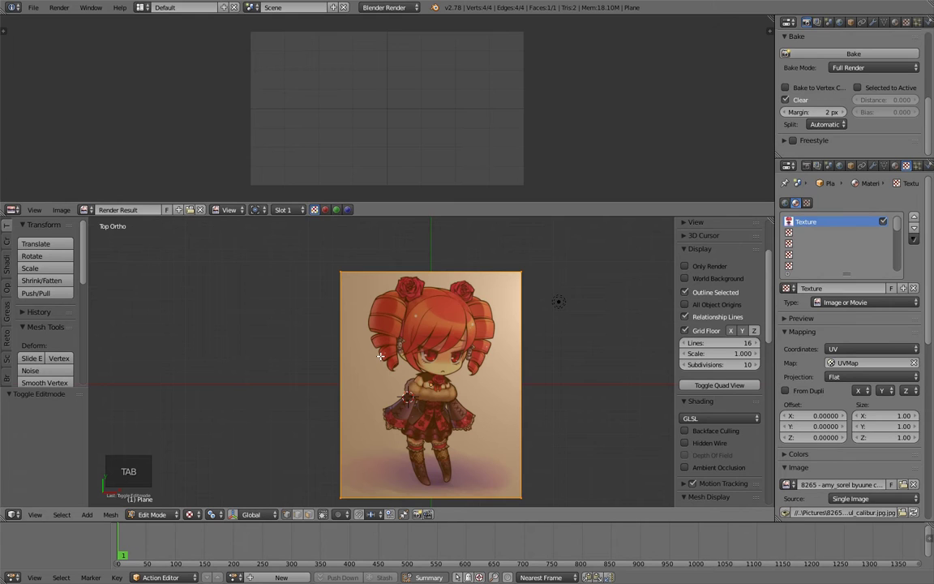
{"action": "key", "text": "a"}
{"action": "key", "text": "a"}
{"action": "middle_click_drag", "start_coordinate": [351, 307], "coordinate": [383, 314], "text": "shift"}
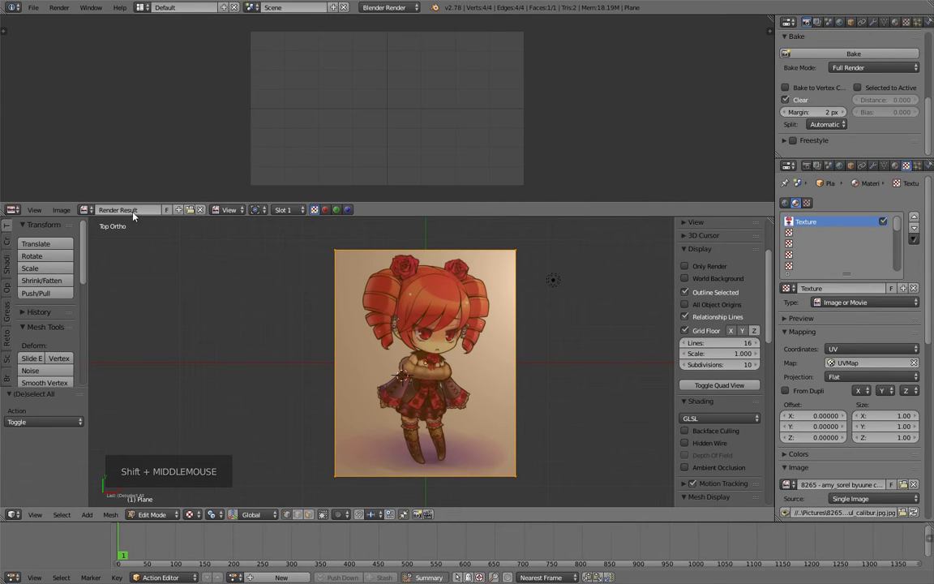
{"action": "left_click", "coordinate": [68, 210]}
{"action": "left_click", "coordinate": [80, 196]}
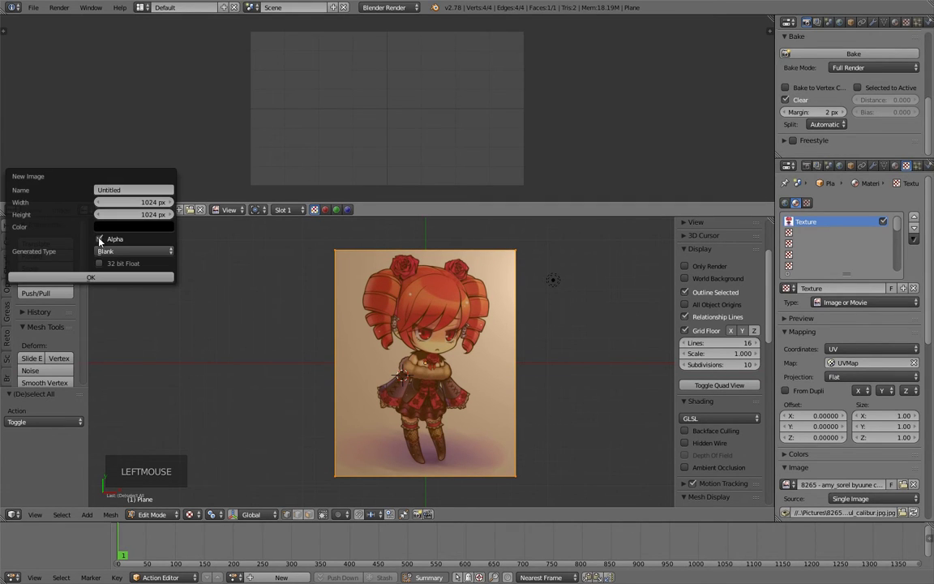
{"action": "left_click", "coordinate": [91, 278]}
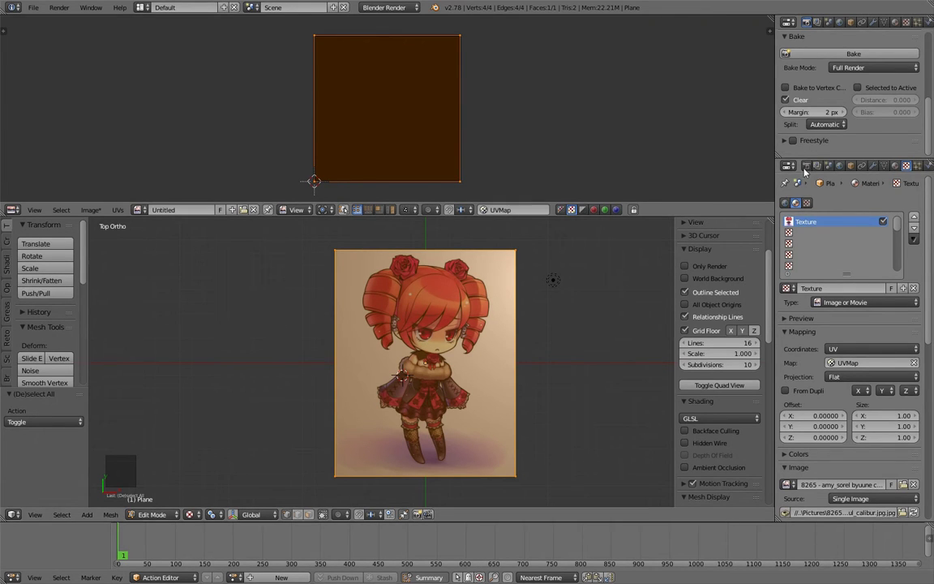
Step: Expand the render bake settings and bake the plane's Full Render to the new image
{"action": "left_click", "coordinate": [806, 168]}
{"action": "scroll", "coordinate": [819, 406], "scroll_direction": "down", "scroll_amount": 12}
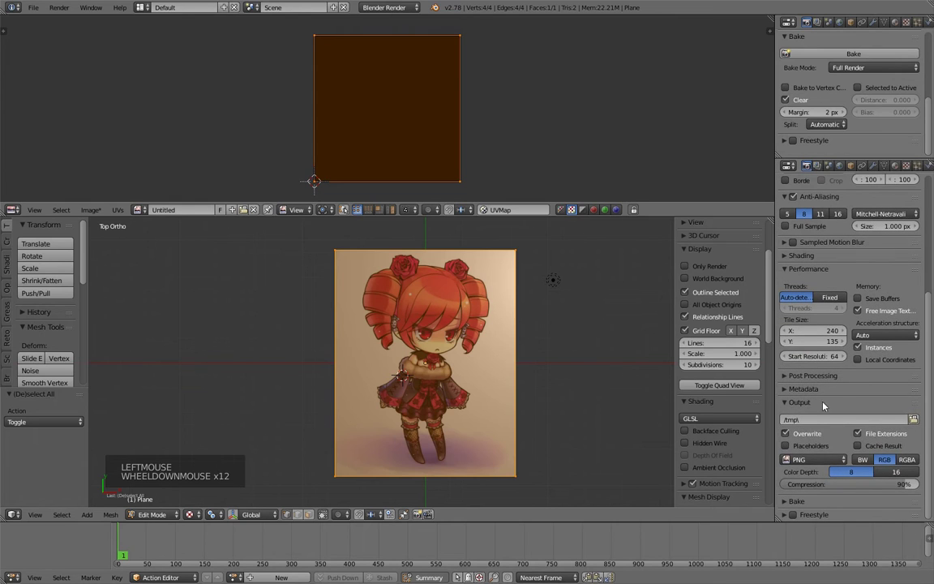
{"action": "left_click", "coordinate": [787, 403]}
{"action": "left_click", "coordinate": [789, 415]}
{"action": "scroll", "coordinate": [790, 417], "scroll_direction": "down", "scroll_amount": 2}
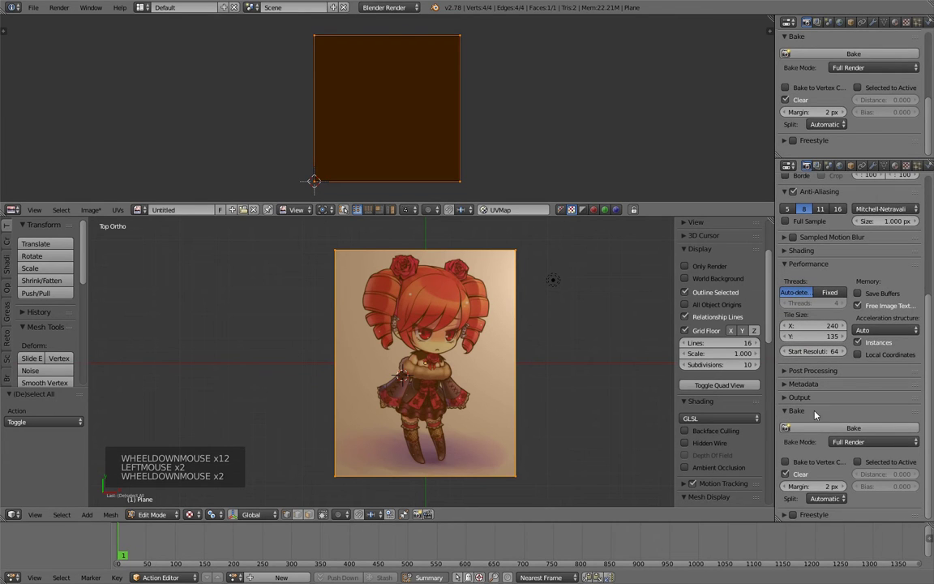
{"action": "left_click", "coordinate": [827, 428]}
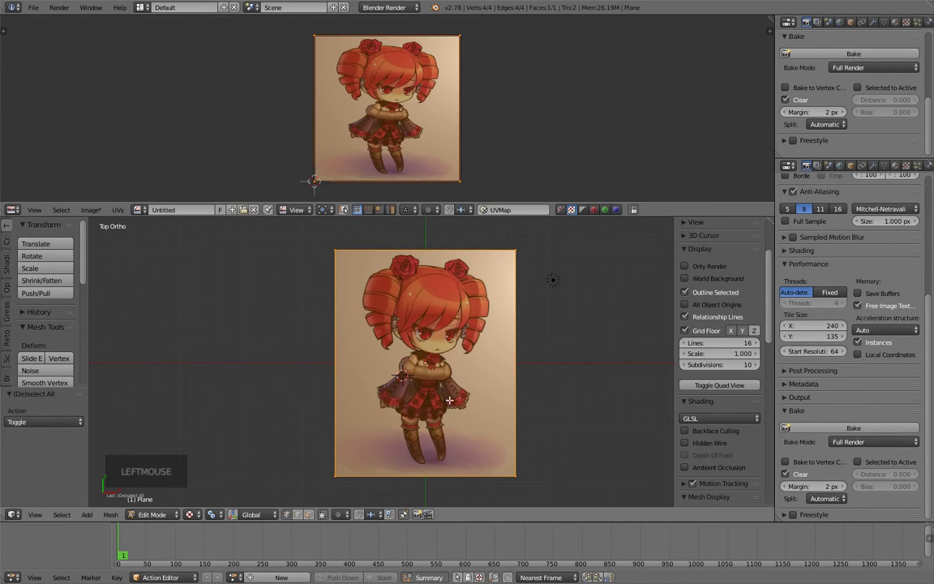
Step: Subdivide the plane with 10 cuts
{"action": "left_click", "coordinate": [315, 323]}
{"action": "middle_click_drag", "start_coordinate": [304, 339], "coordinate": [278, 336], "text": "shift"}
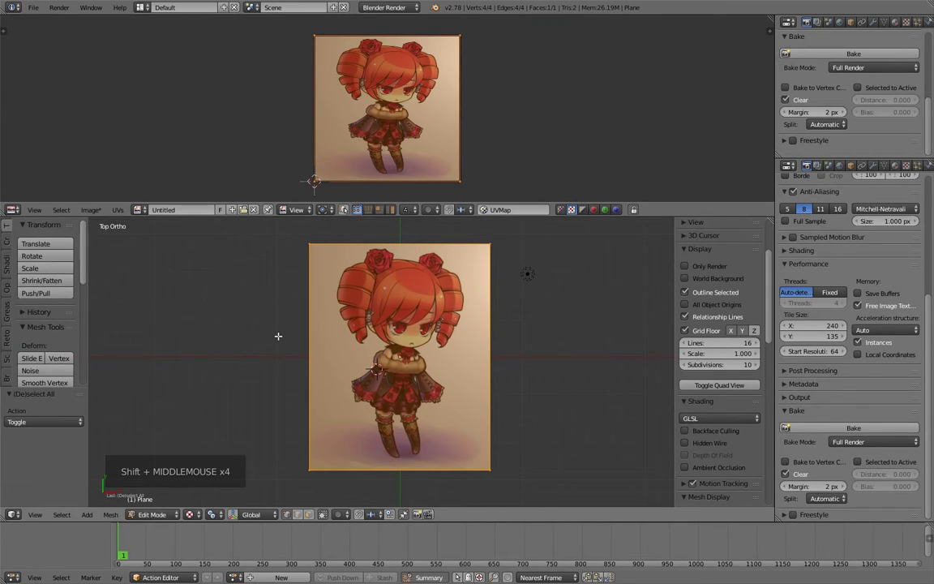
{"action": "key", "text": "w"}
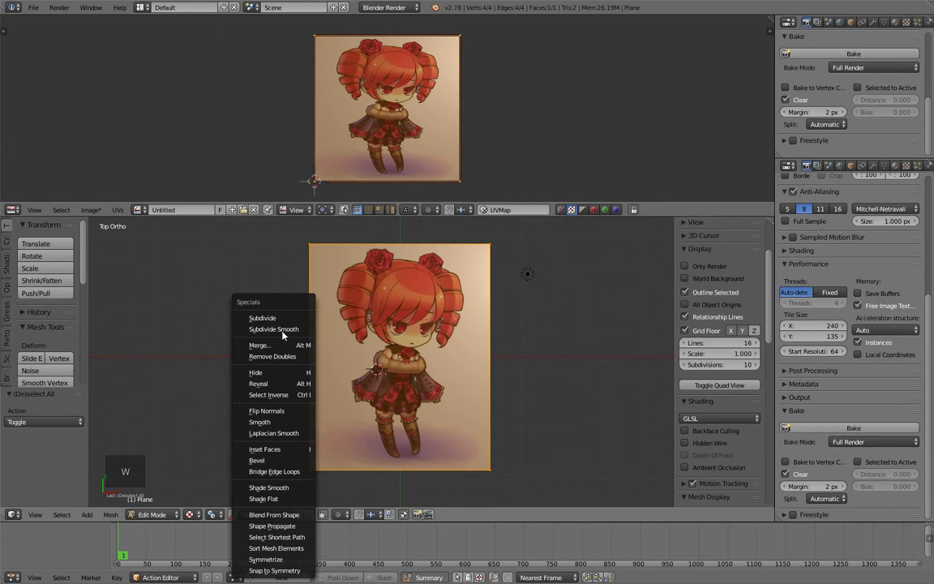
{"action": "left_click", "coordinate": [281, 318]}
{"action": "left_click_drag", "start_coordinate": [41, 422], "coordinate": [155, 402]}
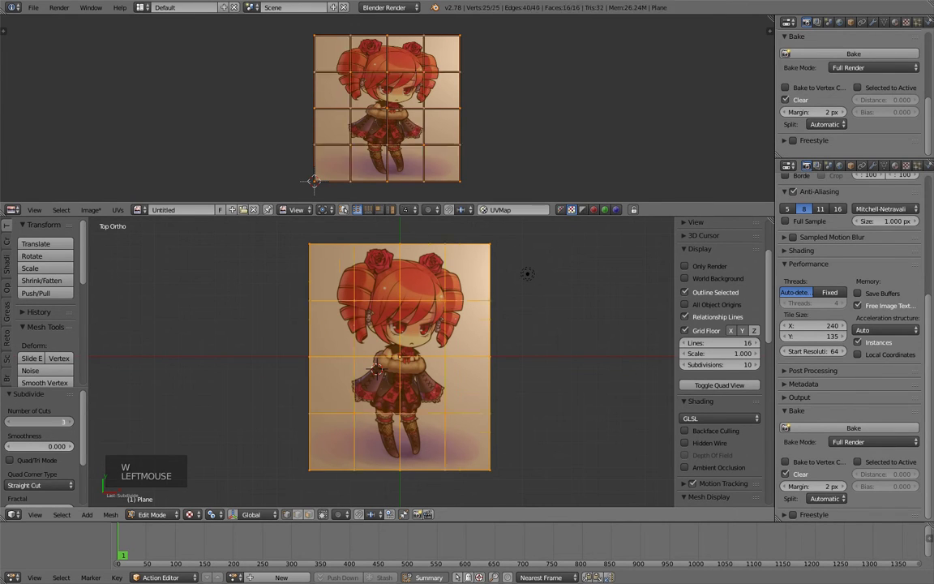
{"action": "left_click", "coordinate": [154, 403]}
Step: Subdivide the plane's mesh again with 3 cuts
{"action": "key", "text": "w"}
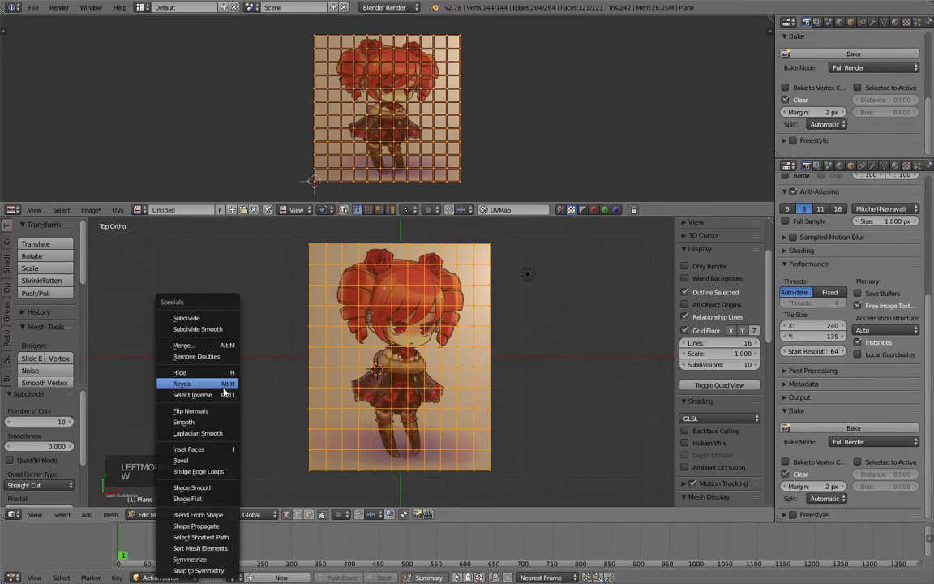
{"action": "left_click", "coordinate": [186, 318]}
{"action": "left_click", "coordinate": [69, 422]}
{"action": "left_click", "coordinate": [69, 421]}
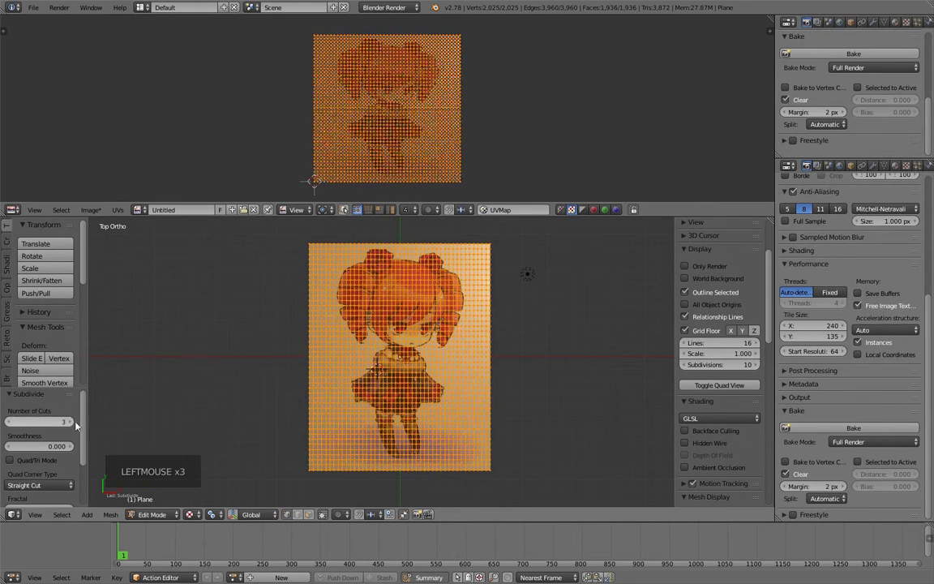
{"action": "left_click", "coordinate": [261, 361]}
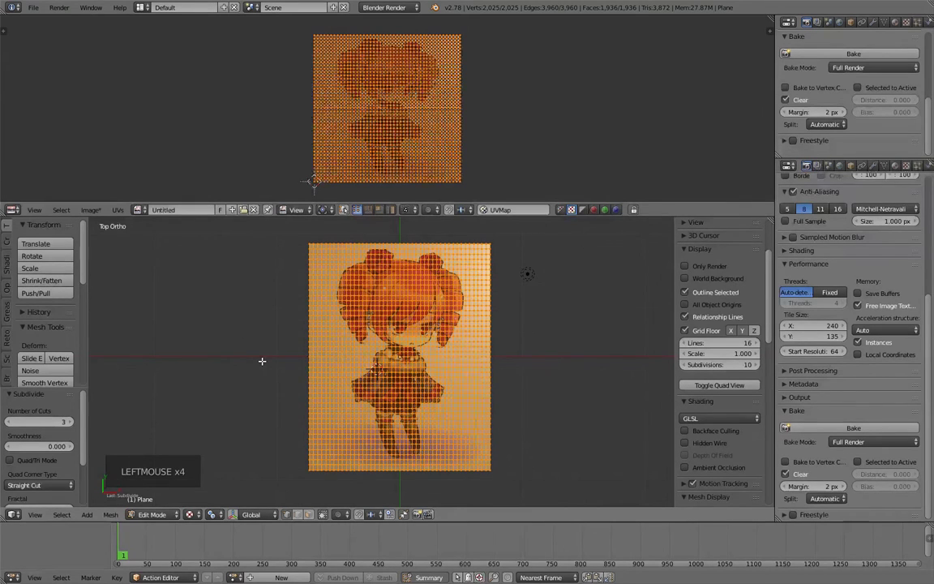
Step: Return to Object Mode and bake the subdivided plane's Full Render to the image again
{"action": "middle_click_drag", "start_coordinate": [262, 361], "coordinate": [252, 369], "text": "shift"}
{"action": "scroll", "coordinate": [259, 361], "scroll_direction": "down", "scroll_amount": 1}
{"action": "key", "text": "Tab"}
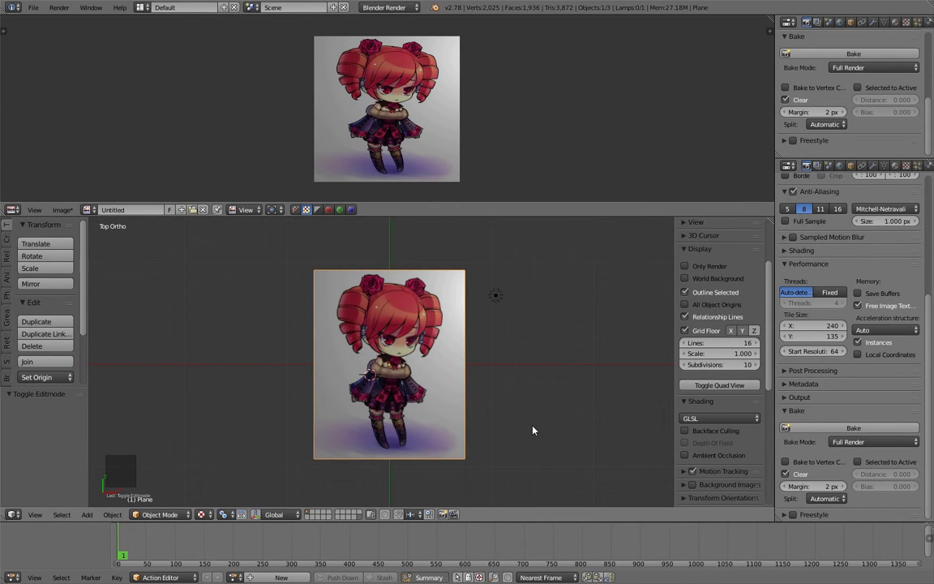
{"action": "middle_click_drag", "start_coordinate": [548, 427], "coordinate": [559, 429], "text": "shift"}
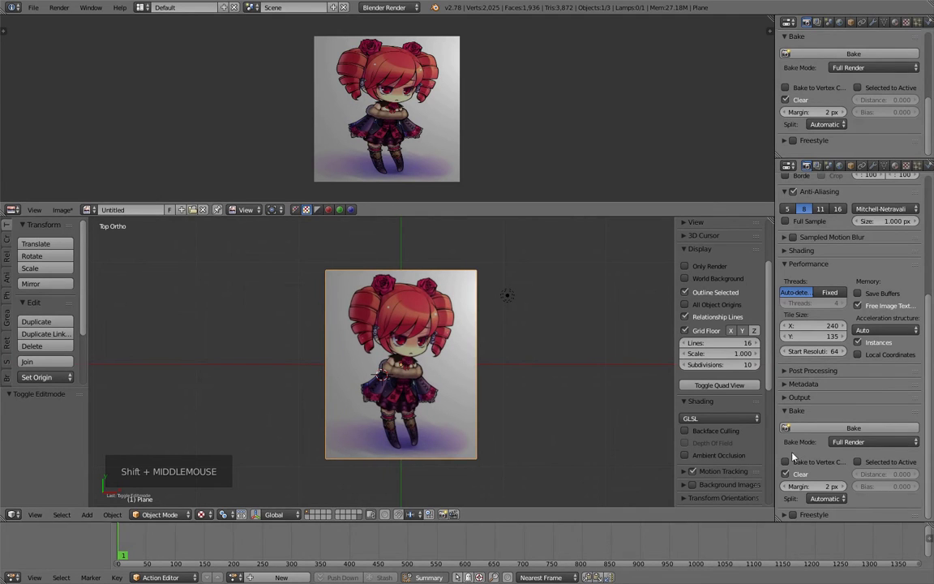
{"action": "left_click", "coordinate": [810, 427]}
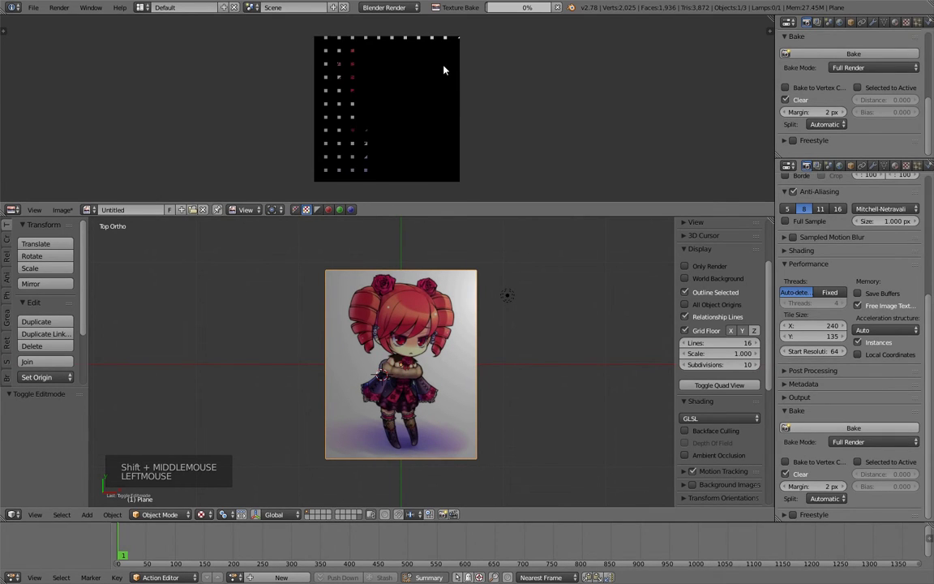
{"action": "middle_click_drag", "start_coordinate": [373, 320], "coordinate": [366, 322], "text": "shift"}
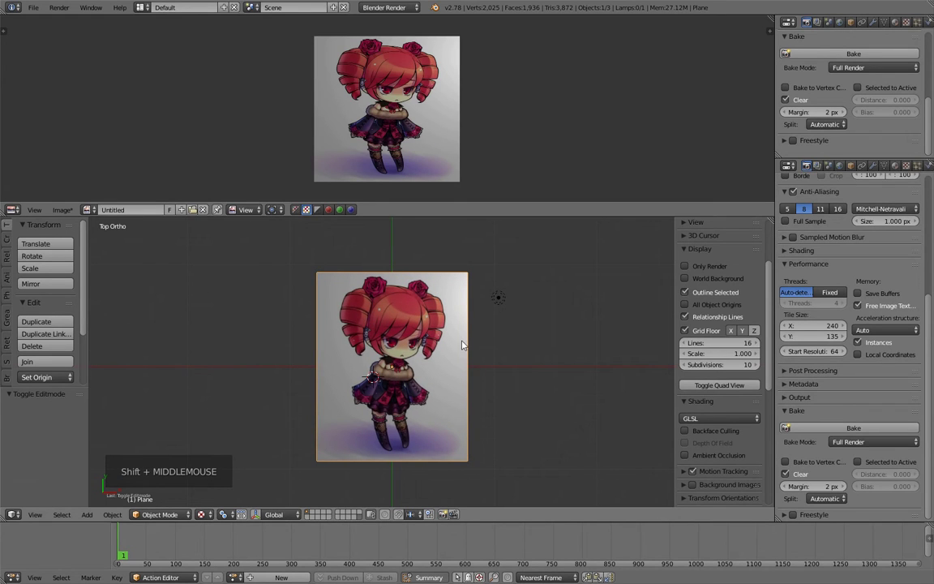
Step: Enable Bake to Vertex Color and widen the properties editors, collapsing the Screencast Keys settings
{"action": "left_click", "coordinate": [784, 464]}
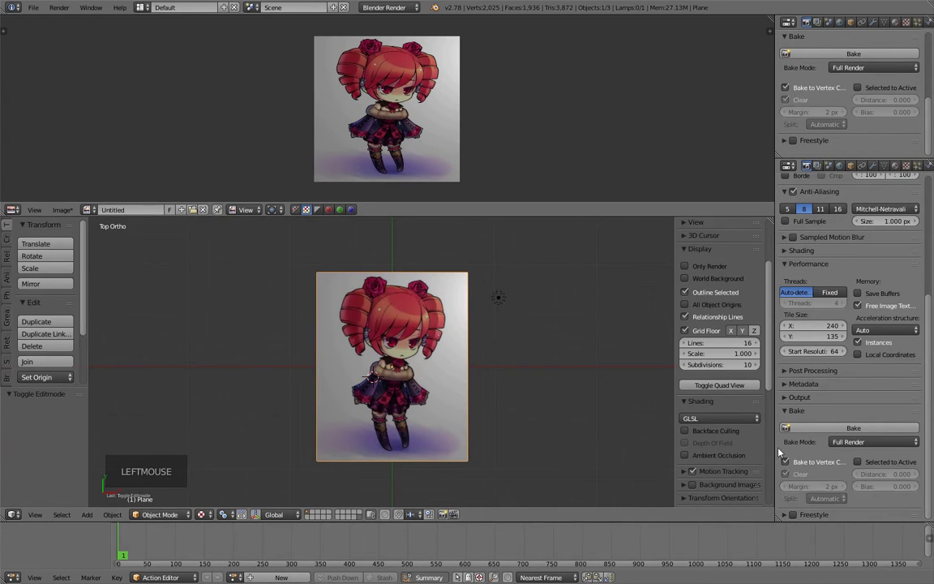
{"action": "left_click", "coordinate": [769, 438]}
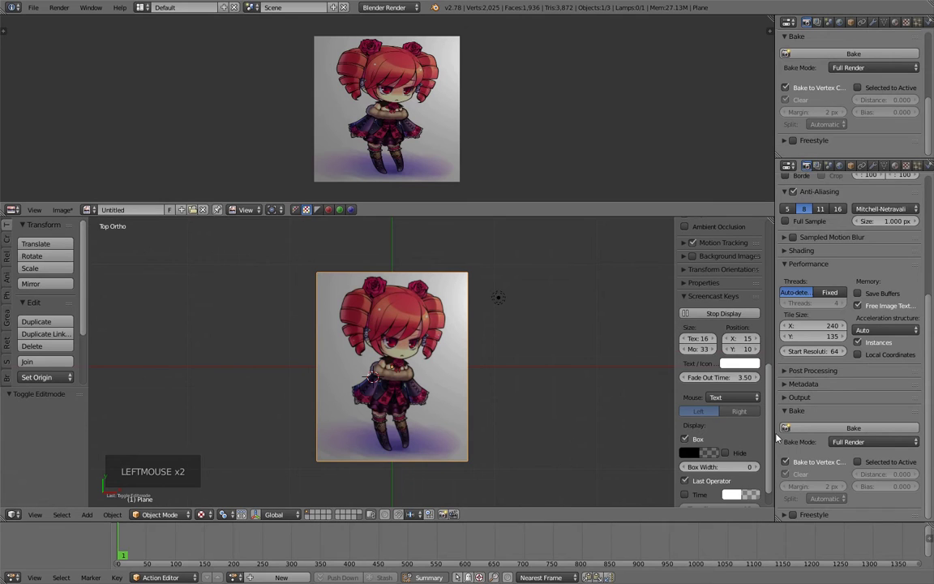
{"action": "left_click_drag", "start_coordinate": [774, 437], "coordinate": [702, 341]}
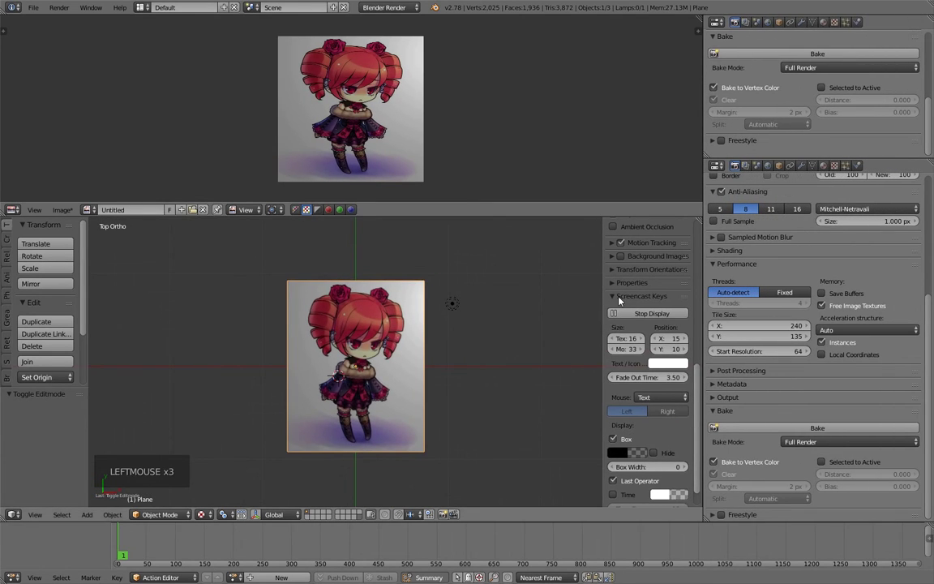
{"action": "left_click", "coordinate": [619, 298]}
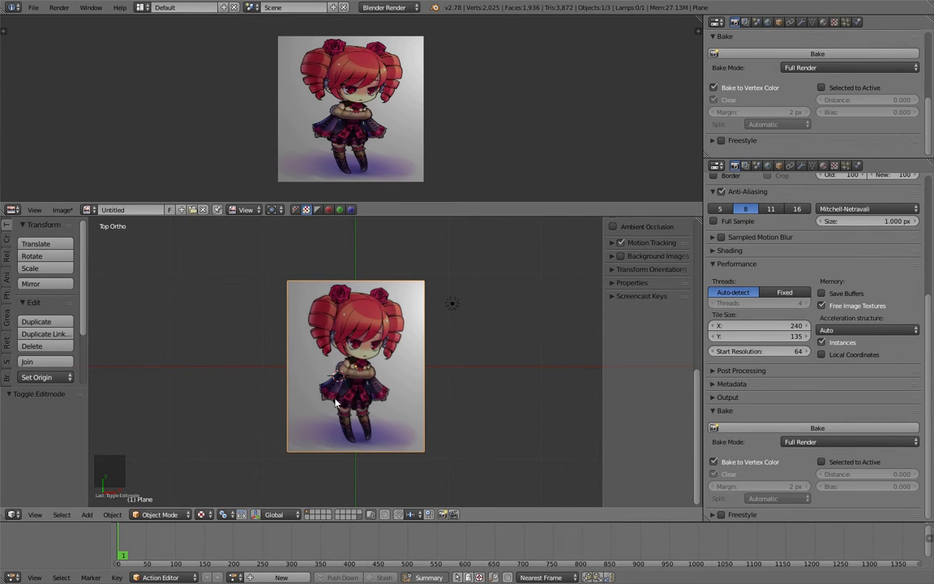
{"action": "middle_click_drag", "start_coordinate": [327, 376], "coordinate": [341, 378], "text": "shift"}
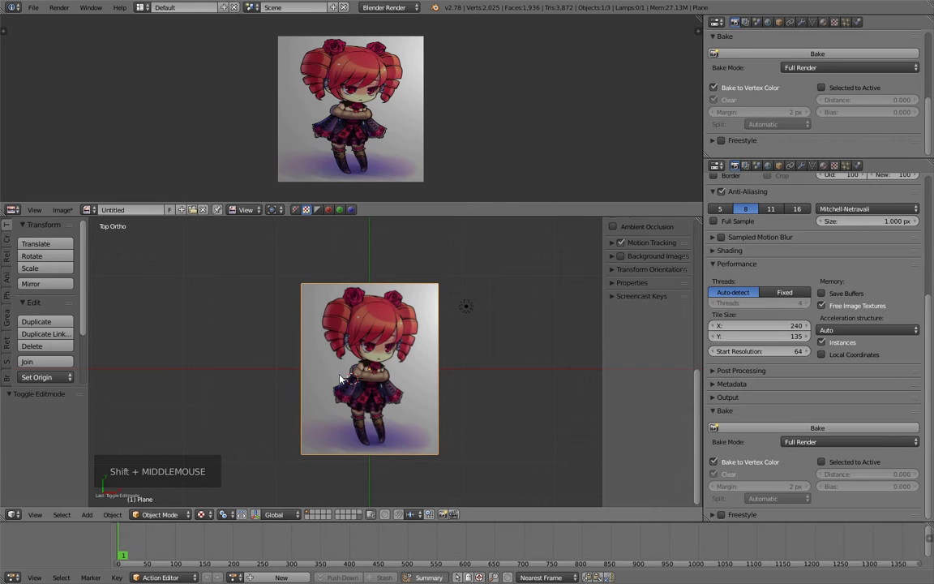
Step: Try the vertex color bake and add a vertex color layer to the plane's mesh data
{"action": "left_click", "coordinate": [776, 427]}
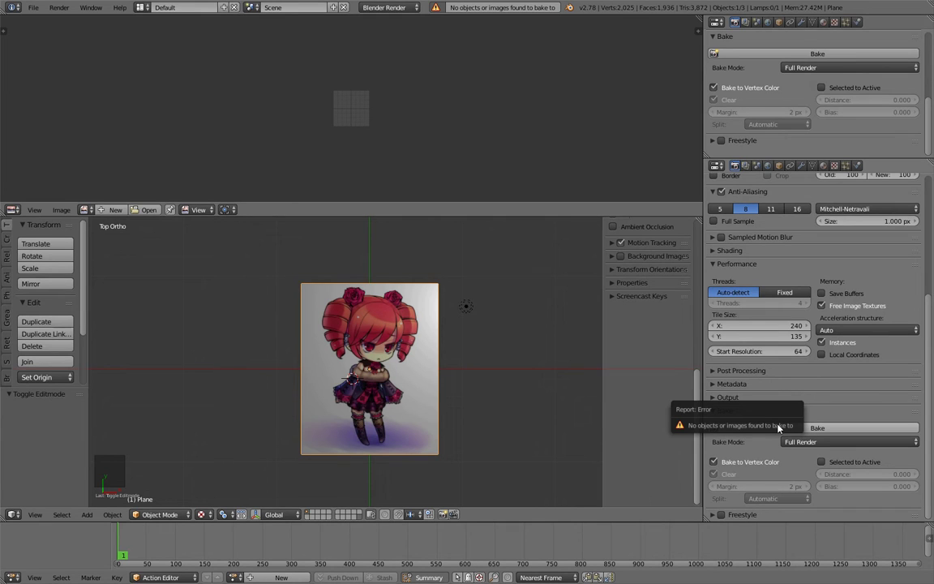
{"action": "left_click", "coordinate": [812, 166]}
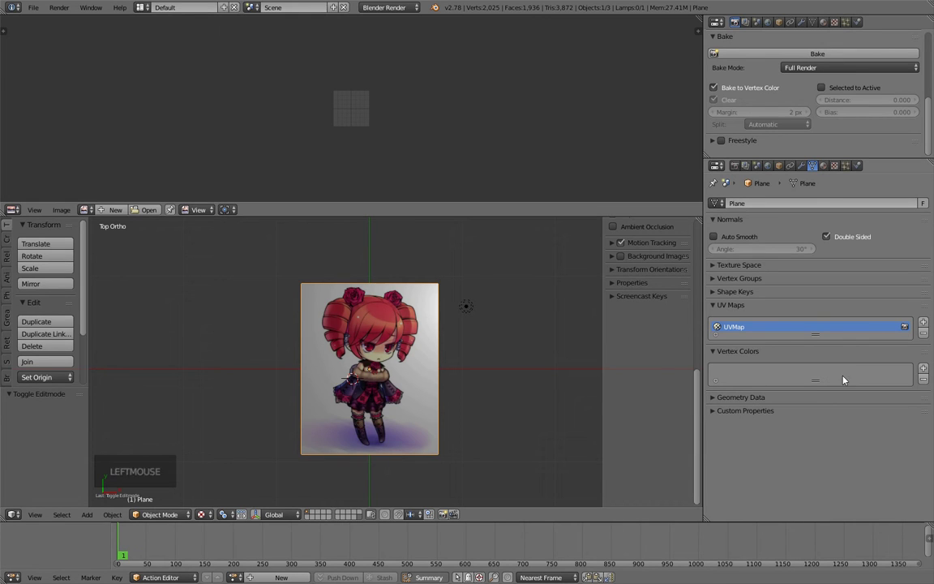
{"action": "left_click", "coordinate": [922, 371]}
{"action": "middle_click", "coordinate": [490, 363], "text": "shift"}
{"action": "middle_click_drag", "start_coordinate": [489, 363], "coordinate": [512, 366], "text": "shift"}
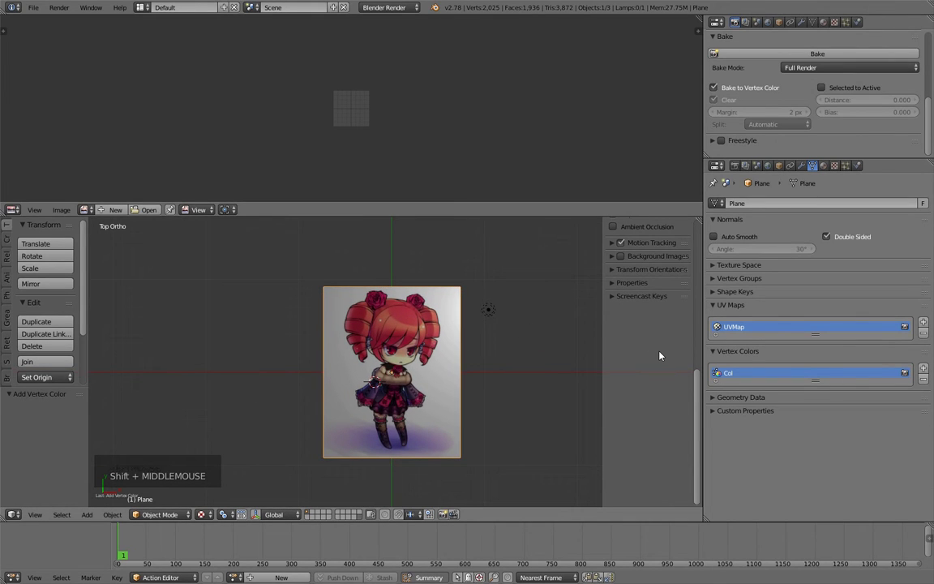
Step: Collapse the 3D view's Display settings
{"action": "scroll", "coordinate": [658, 360], "scroll_direction": "up", "scroll_amount": 6}
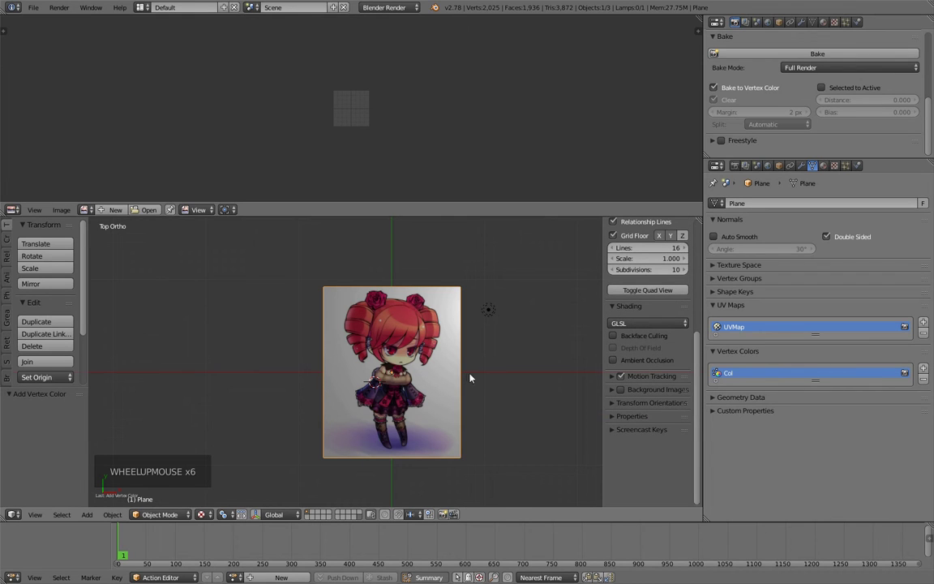
{"action": "middle_click_drag", "start_coordinate": [468, 376], "coordinate": [483, 378], "text": "shift"}
{"action": "scroll", "coordinate": [624, 377], "scroll_direction": "up", "scroll_amount": 3}
{"action": "scroll", "coordinate": [622, 373], "scroll_direction": "up", "scroll_amount": 3}
{"action": "left_click", "coordinate": [613, 288]}
{"action": "left_click", "coordinate": [500, 313]}
{"action": "middle_click_drag", "start_coordinate": [478, 382], "coordinate": [479, 366], "text": "shift"}
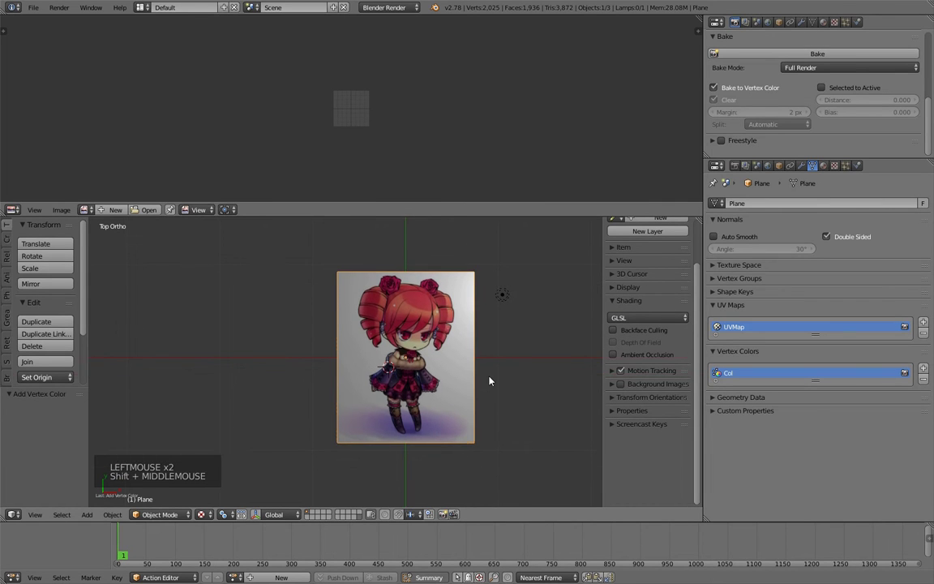
Step: Put the plane in Edit Mode and collapse the Mesh Display settings
{"action": "key", "text": "Tab"}
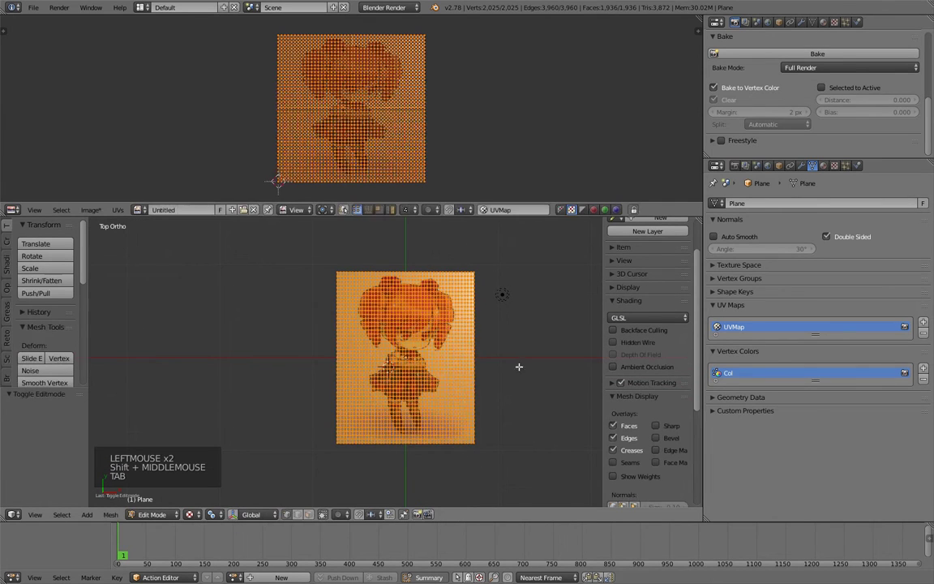
{"action": "left_click", "coordinate": [614, 395]}
{"action": "left_click", "coordinate": [609, 411]}
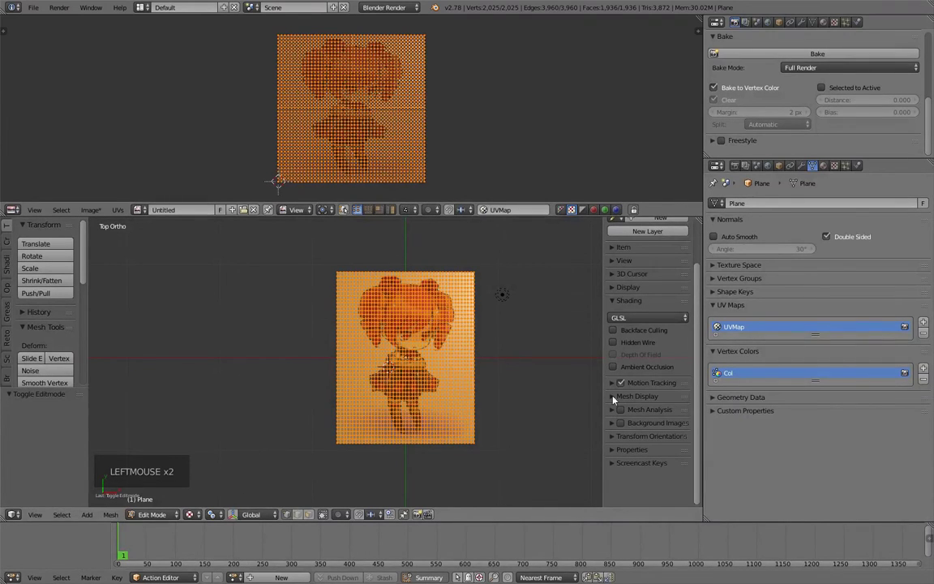
Step: Return the plane to Object Mode and bake its full render to the vertex color layer
{"action": "key", "text": "Tab"}
{"action": "middle_click_drag", "start_coordinate": [467, 385], "coordinate": [474, 391], "text": "shift"}
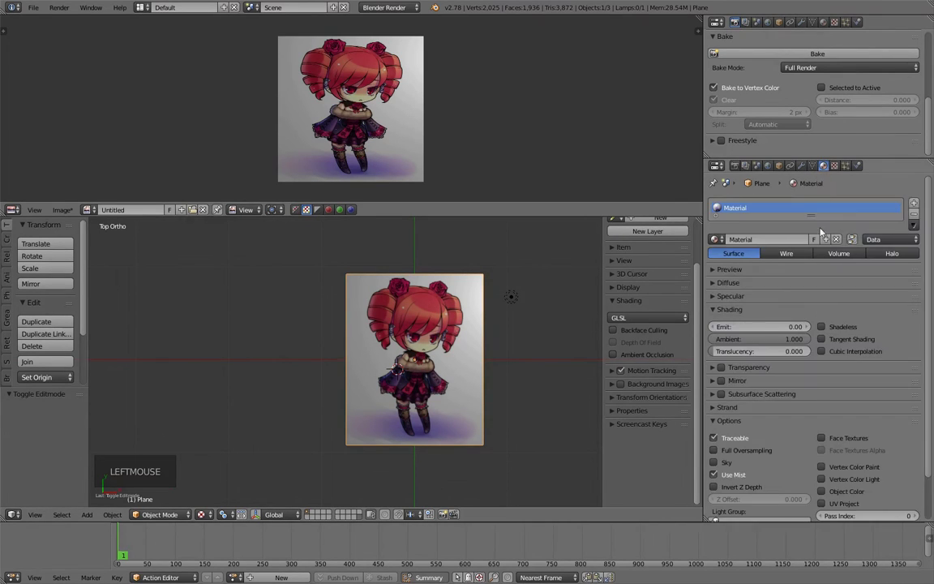
{"action": "left_click", "coordinate": [823, 166]}
{"action": "scroll", "coordinate": [810, 440], "scroll_direction": "down", "scroll_amount": 3}
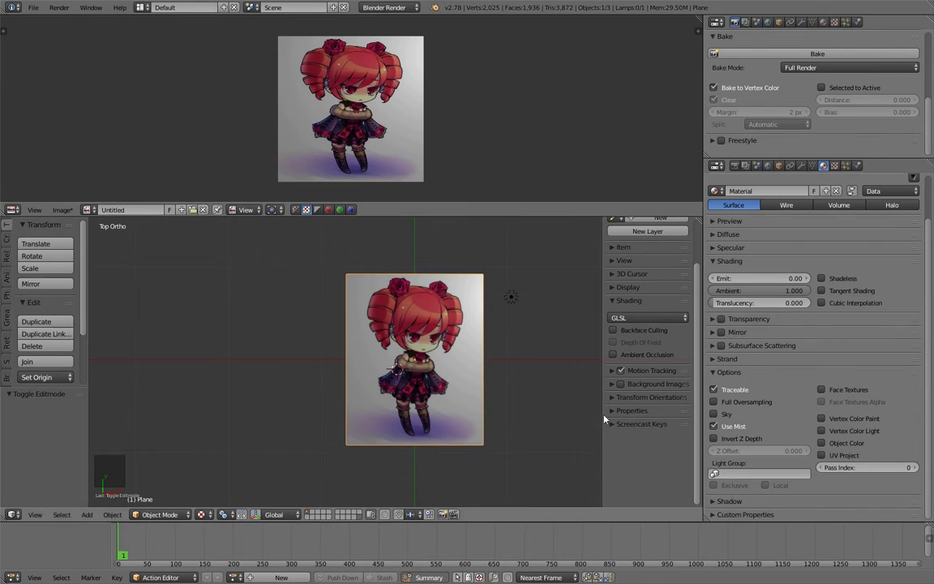
{"action": "middle_click_drag", "start_coordinate": [550, 382], "coordinate": [550, 395], "text": "shift"}
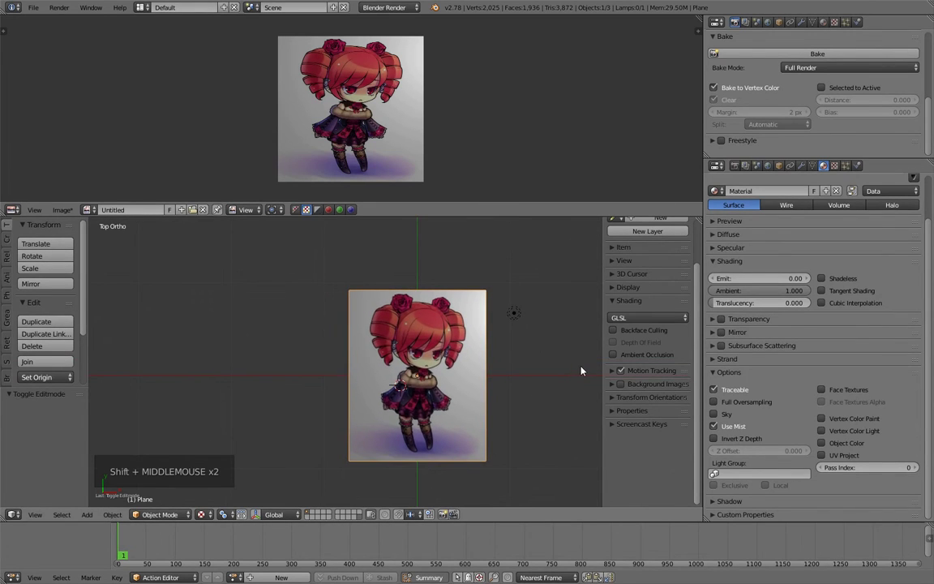
{"action": "left_click", "coordinate": [734, 166]}
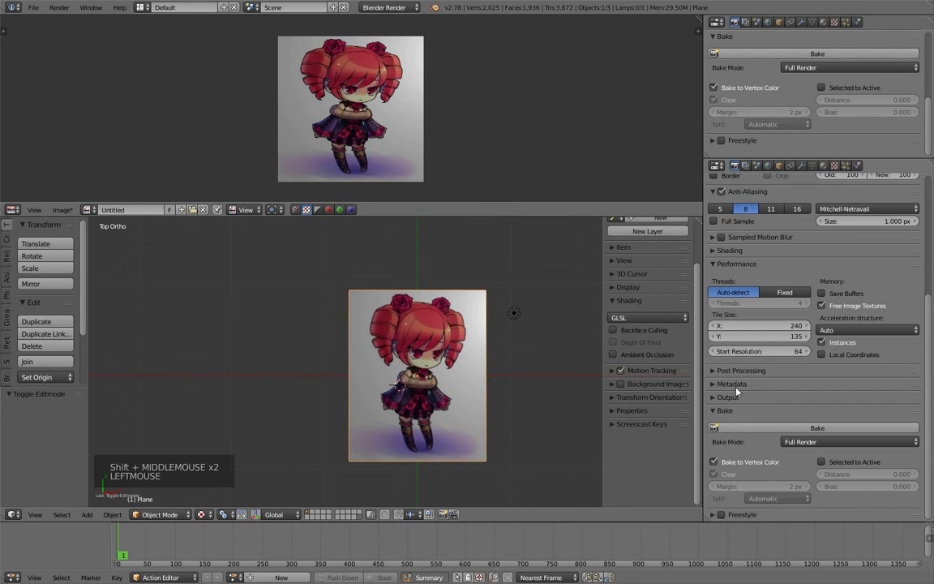
{"action": "left_click", "coordinate": [761, 428]}
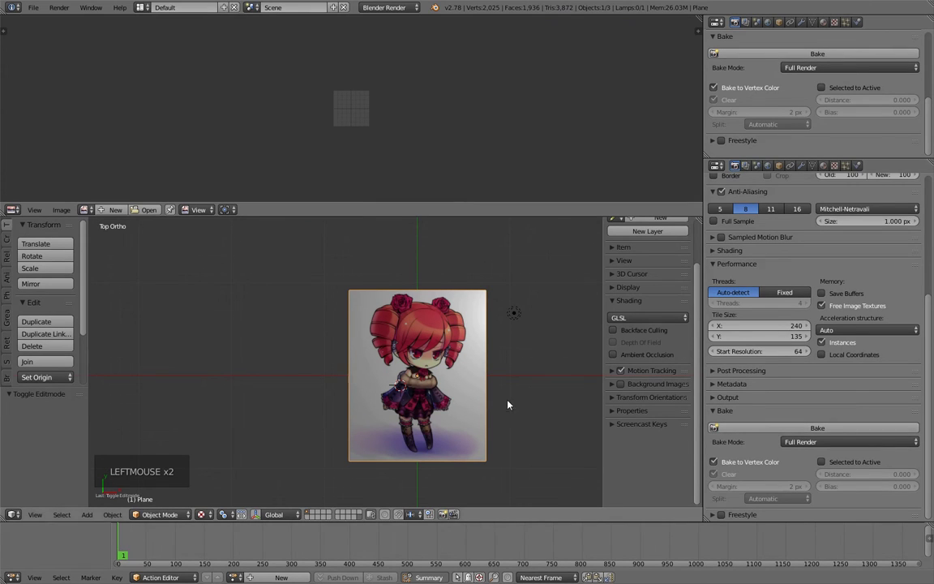
Step: Switch the 3D view's shading to Solid and enable Textured Solid to inspect the plane
{"action": "middle_click_drag", "start_coordinate": [502, 400], "coordinate": [498, 388], "text": "shift"}
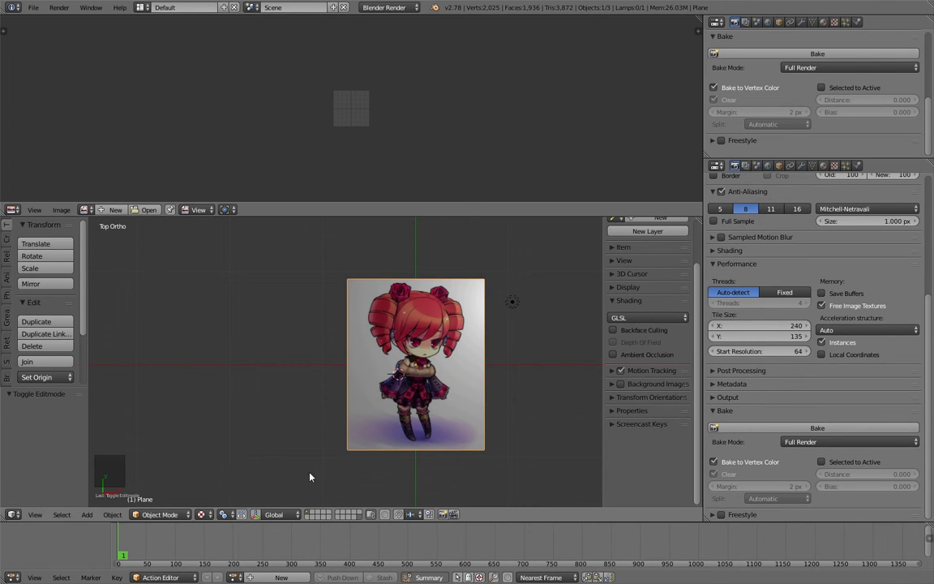
{"action": "left_click", "coordinate": [201, 514]}
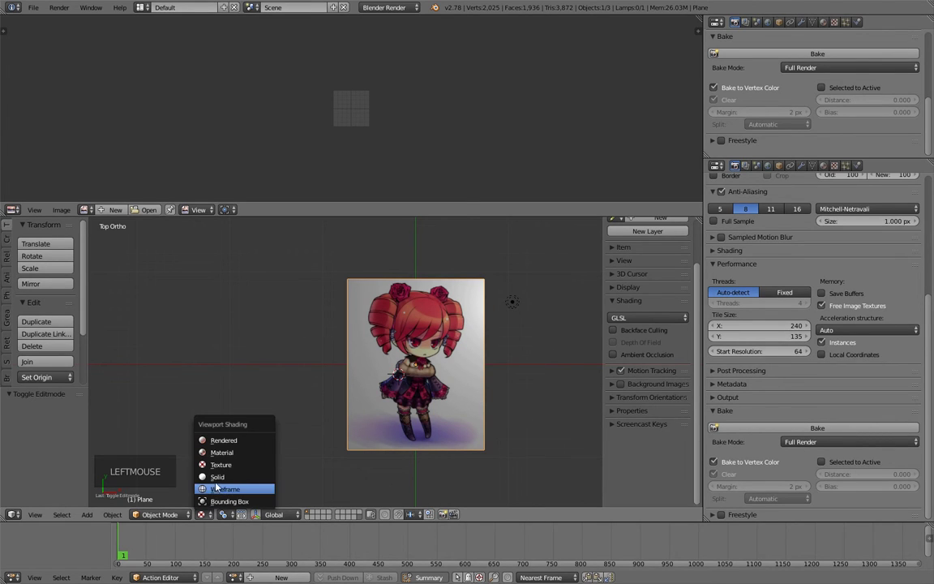
{"action": "left_click", "coordinate": [216, 477]}
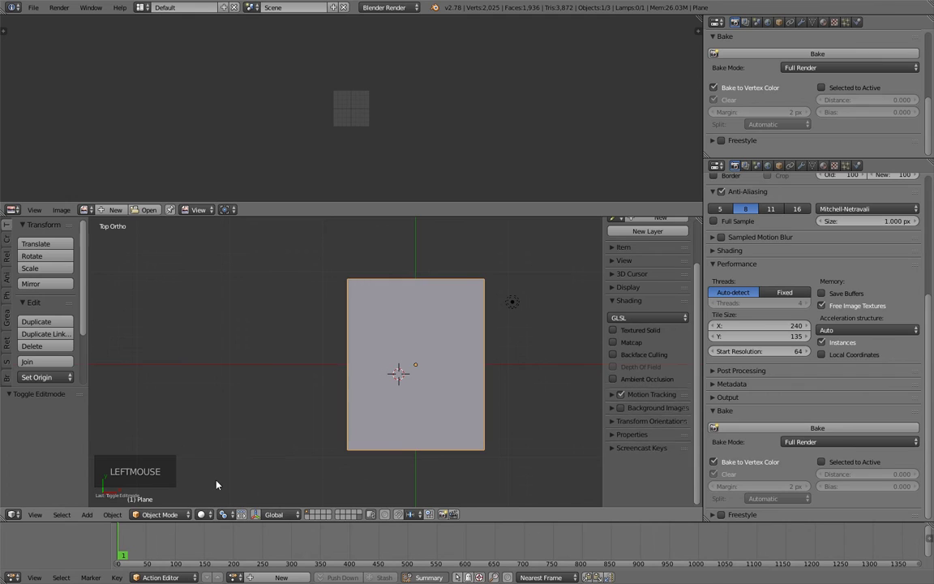
{"action": "left_click", "coordinate": [613, 335]}
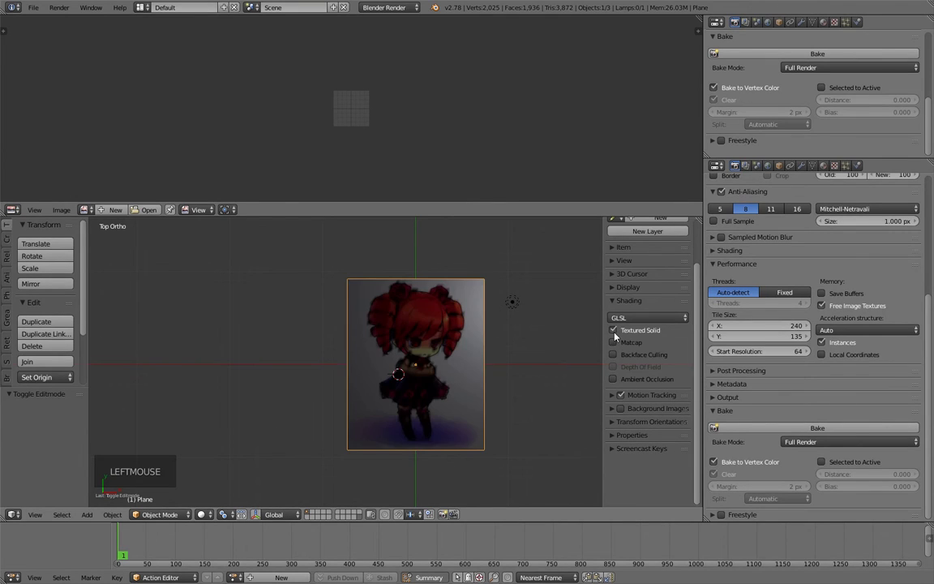
{"action": "scroll", "coordinate": [416, 376], "scroll_direction": "up", "scroll_amount": 2}
{"action": "middle_click_drag", "start_coordinate": [417, 375], "coordinate": [384, 363], "text": "shift"}
{"action": "scroll", "coordinate": [397, 380], "scroll_direction": "up", "scroll_amount": 1}
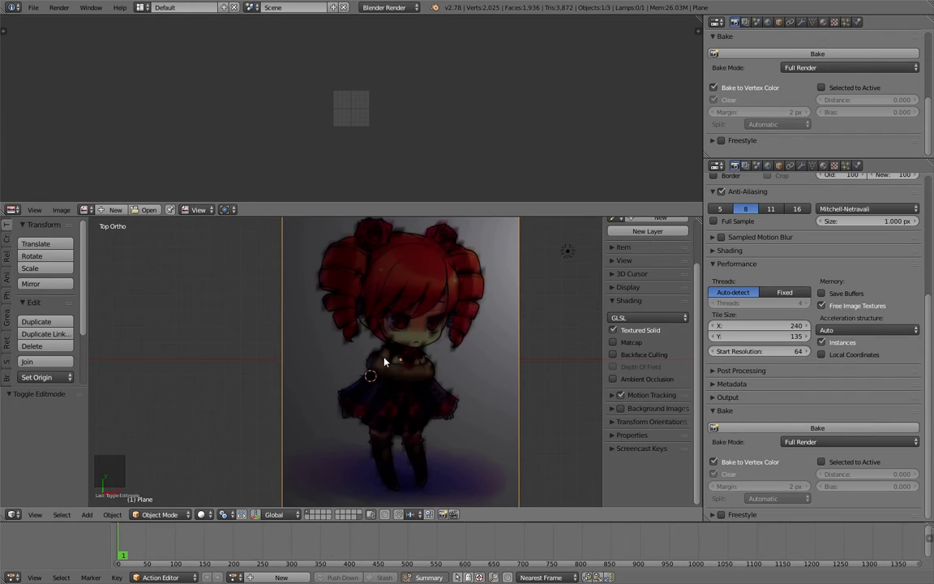
{"action": "middle_click_drag", "start_coordinate": [385, 362], "coordinate": [373, 361], "text": "shift"}
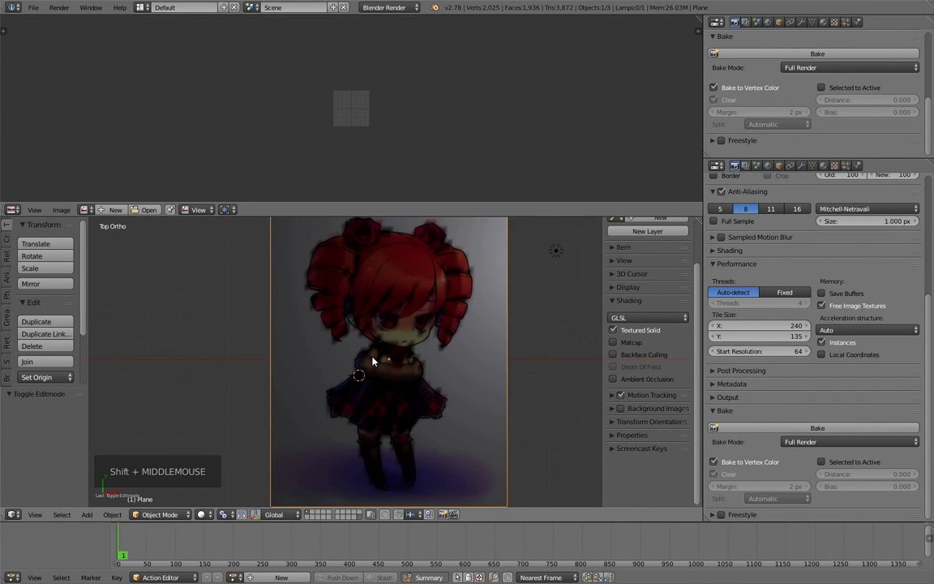
{"action": "scroll", "coordinate": [373, 361], "scroll_direction": "down", "scroll_amount": 1}
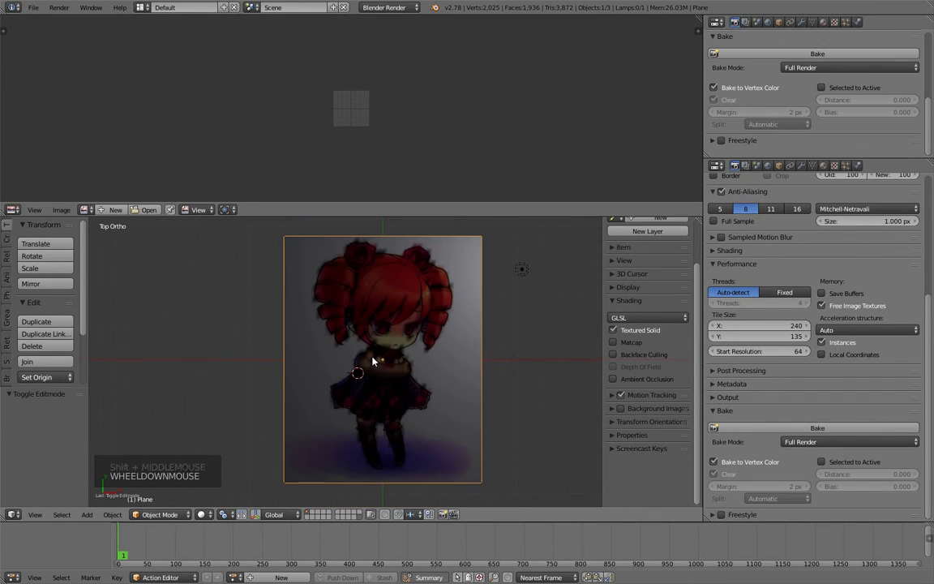
{"action": "middle_click_drag", "start_coordinate": [373, 362], "coordinate": [385, 374], "text": "shift"}
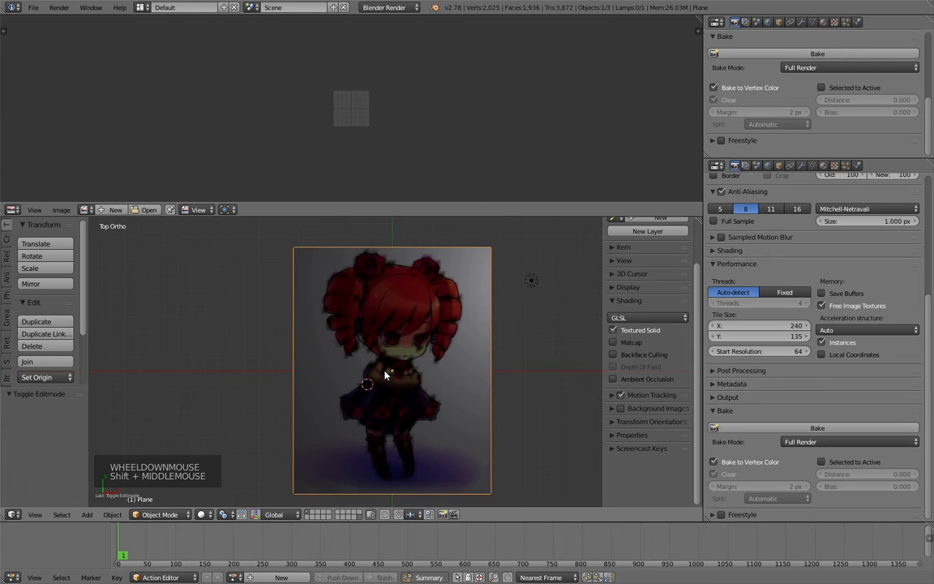
{"action": "middle_click_drag", "start_coordinate": [385, 374], "coordinate": [340, 384], "text": "shift"}
Step: Put the plane in Vertex Paint mode and turn off Textured Solid to inspect the baked vertex colors
{"action": "left_click", "coordinate": [160, 514]}
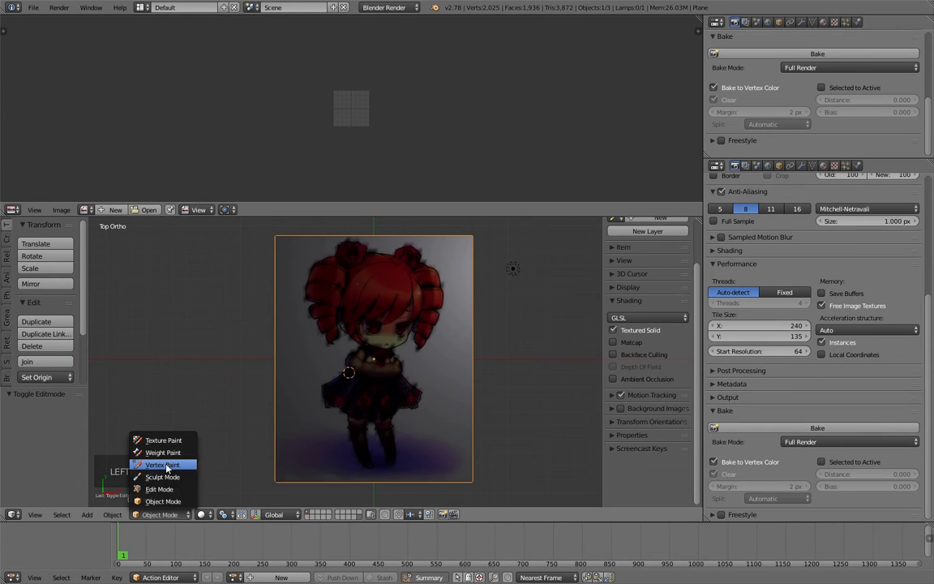
{"action": "left_click", "coordinate": [164, 464]}
{"action": "middle_click_drag", "start_coordinate": [422, 377], "coordinate": [404, 370], "text": "shift"}
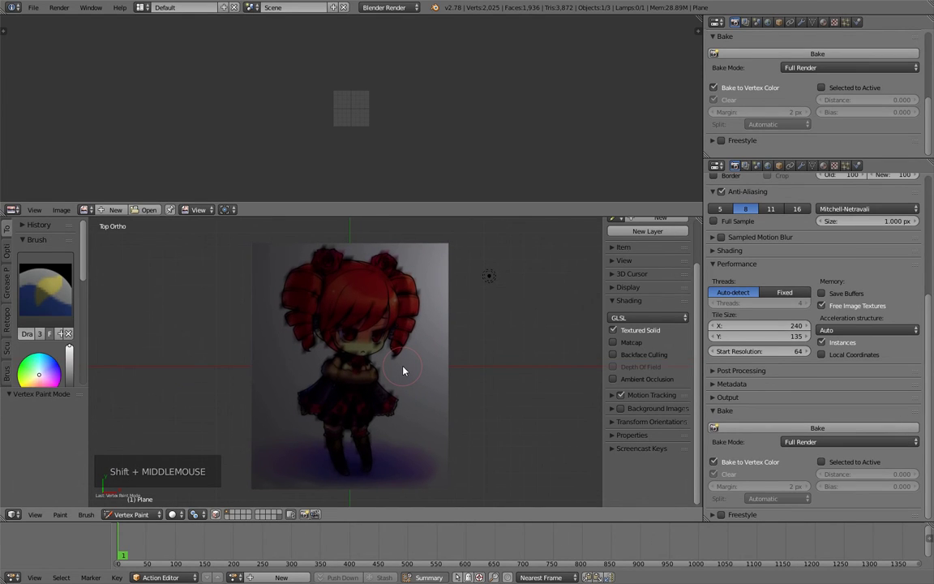
{"action": "left_click", "coordinate": [613, 330]}
{"action": "middle_click_drag", "start_coordinate": [413, 389], "coordinate": [442, 386], "text": "shift"}
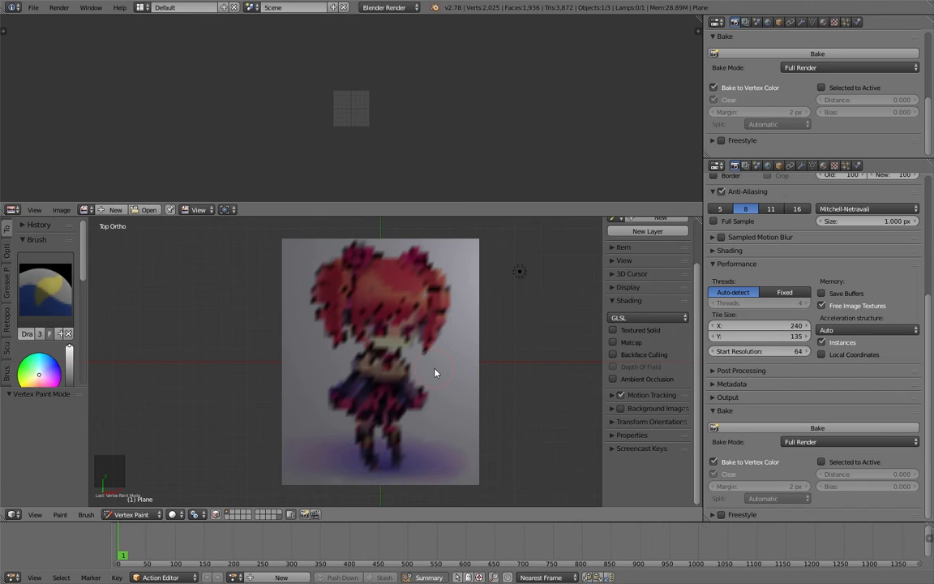
{"action": "scroll", "coordinate": [434, 373], "scroll_direction": "down", "scroll_amount": 1}
{"action": "middle_click_drag", "start_coordinate": [435, 376], "coordinate": [436, 385], "text": "shift"}
{"action": "scroll", "coordinate": [441, 383], "scroll_direction": "up", "scroll_amount": 2}
{"action": "scroll", "coordinate": [436, 386], "scroll_direction": "down", "scroll_amount": 1}
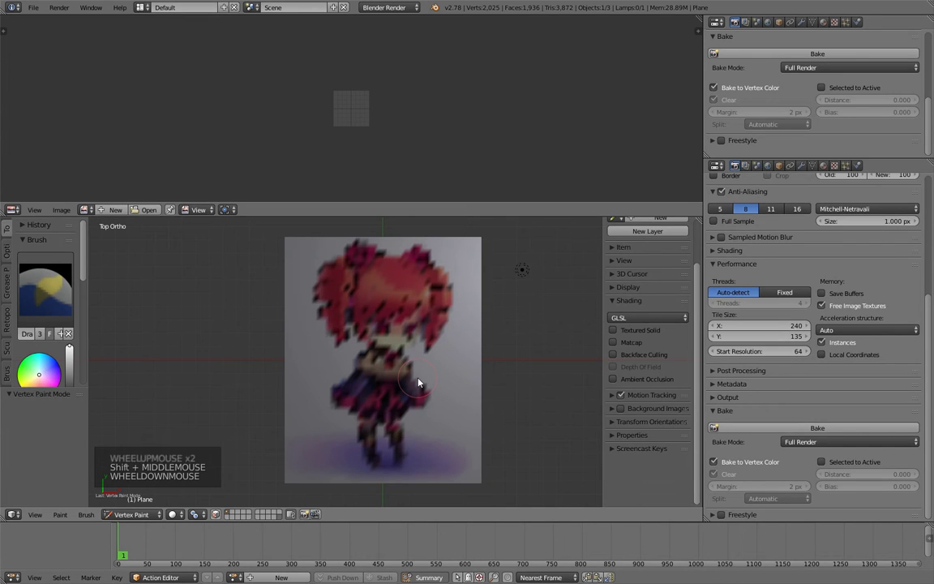
{"action": "middle_click_drag", "start_coordinate": [419, 383], "coordinate": [427, 382], "text": "shift"}
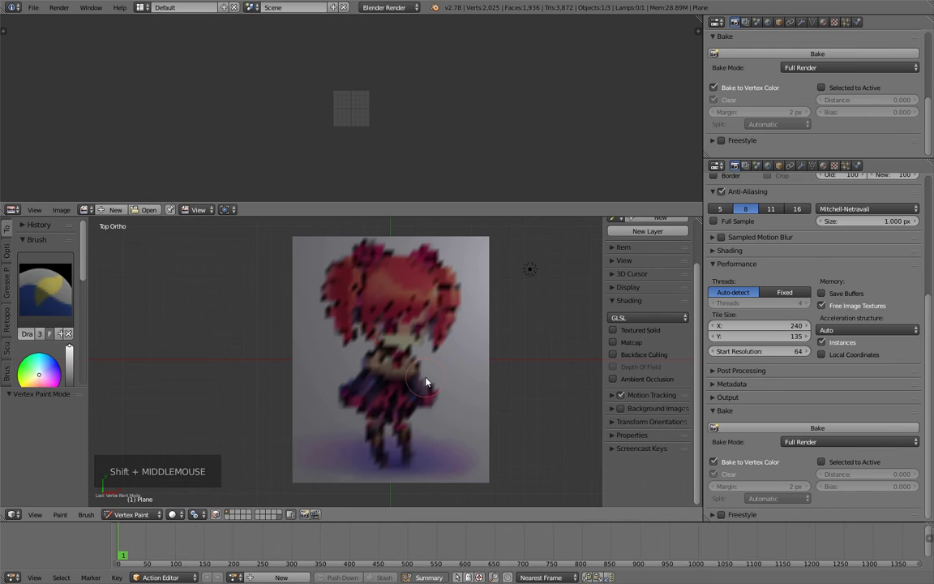
Step: Enable Vertex Color Paint in the plane's material and disable its image texture
{"action": "left_click", "coordinate": [824, 167]}
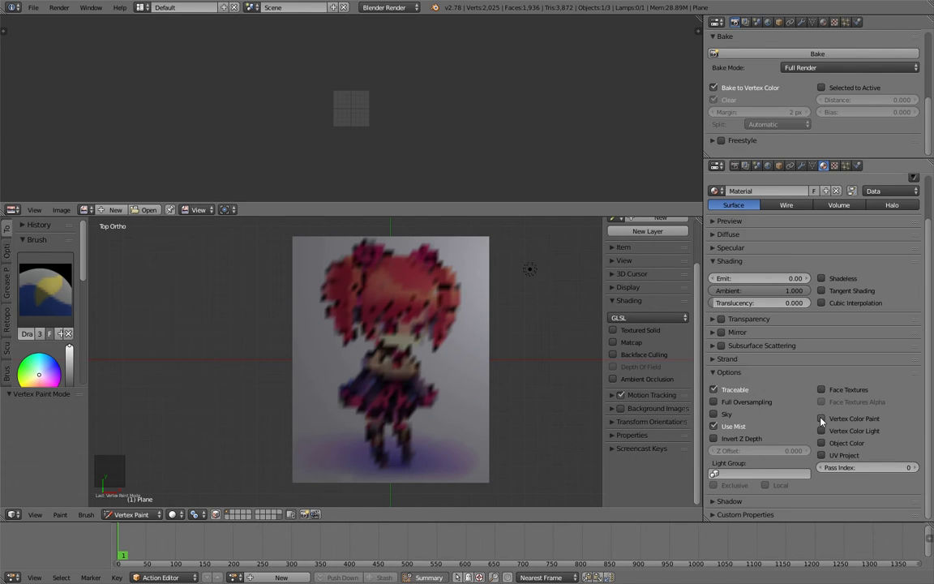
{"action": "left_click", "coordinate": [821, 418]}
{"action": "left_click", "coordinate": [834, 166]}
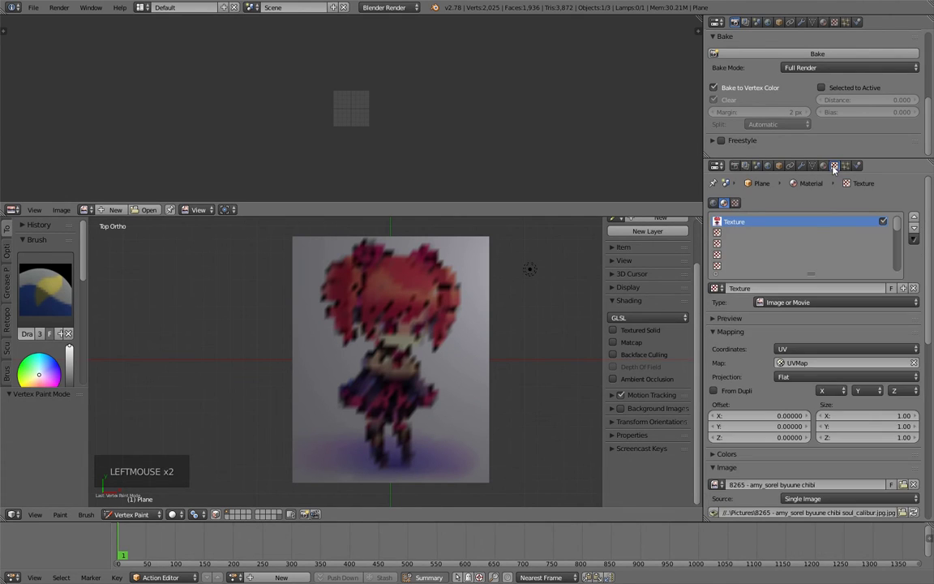
{"action": "left_click", "coordinate": [883, 222]}
{"action": "middle_click_drag", "start_coordinate": [519, 379], "coordinate": [496, 381], "text": "shift"}
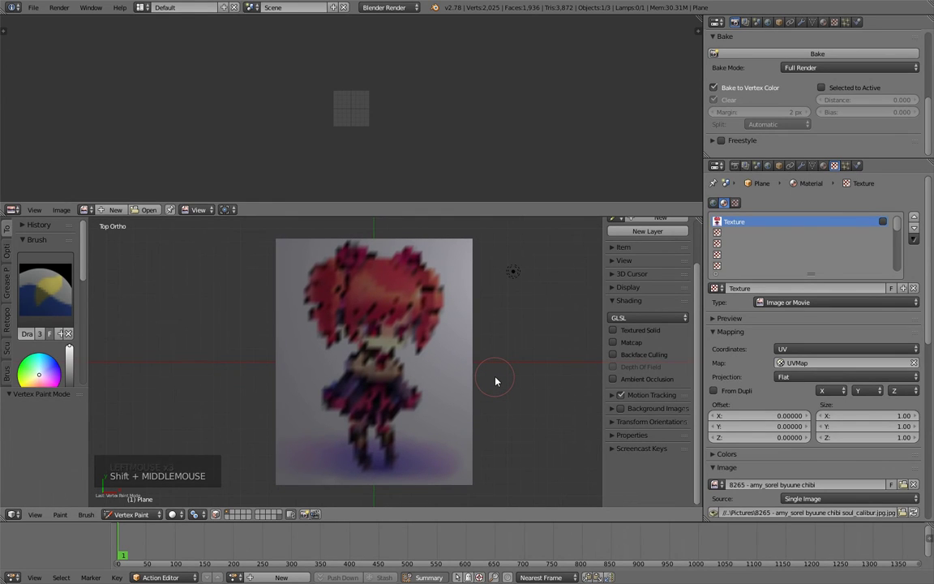
Step: Return the plane to Object Mode and reset the 3D cursor to the scene origin
{"action": "left_click", "coordinate": [134, 514]}
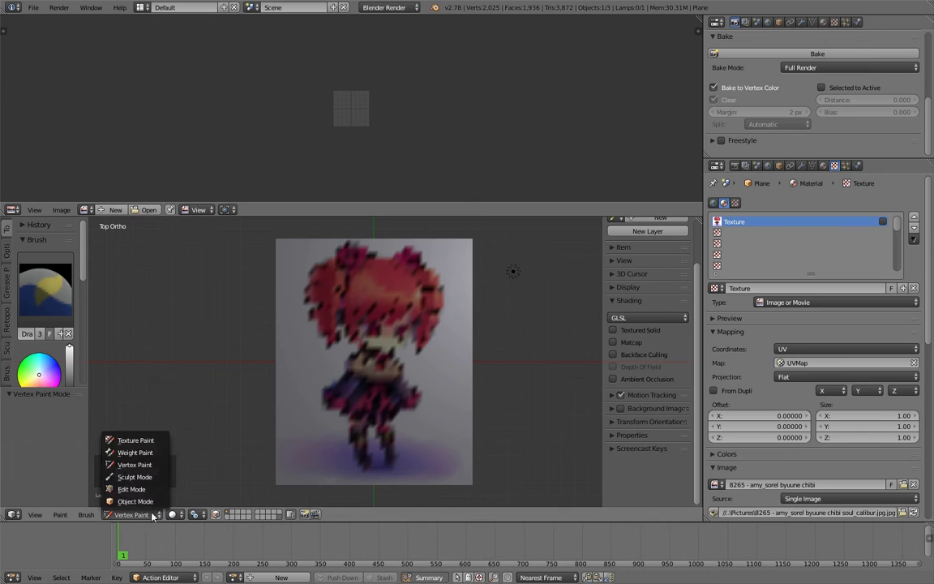
{"action": "left_click", "coordinate": [142, 506]}
{"action": "middle_click_drag", "start_coordinate": [416, 401], "coordinate": [397, 414], "text": "shift"}
{"action": "key", "text": "shift+a"}
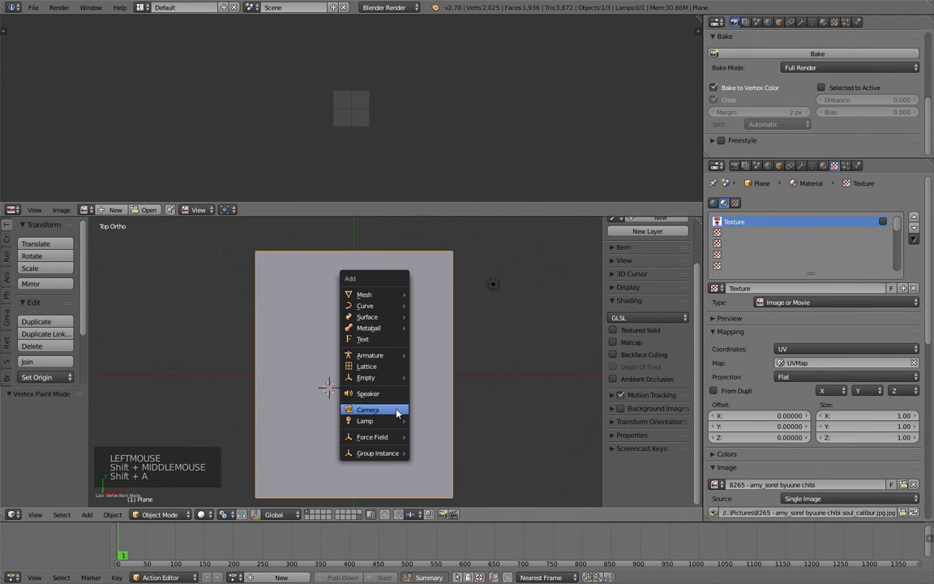
{"action": "key", "text": "shift+c"}
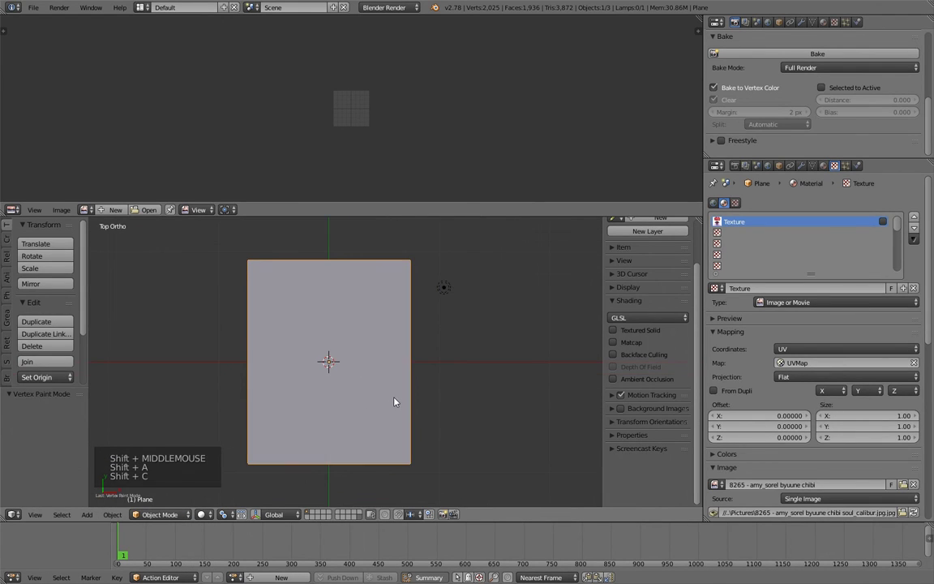
Step: Reveal the hidden objects in the scene and view the plane in perspective
{"action": "key", "text": "shift+a"}
{"action": "scroll", "coordinate": [386, 398], "scroll_direction": "down", "scroll_amount": 3}
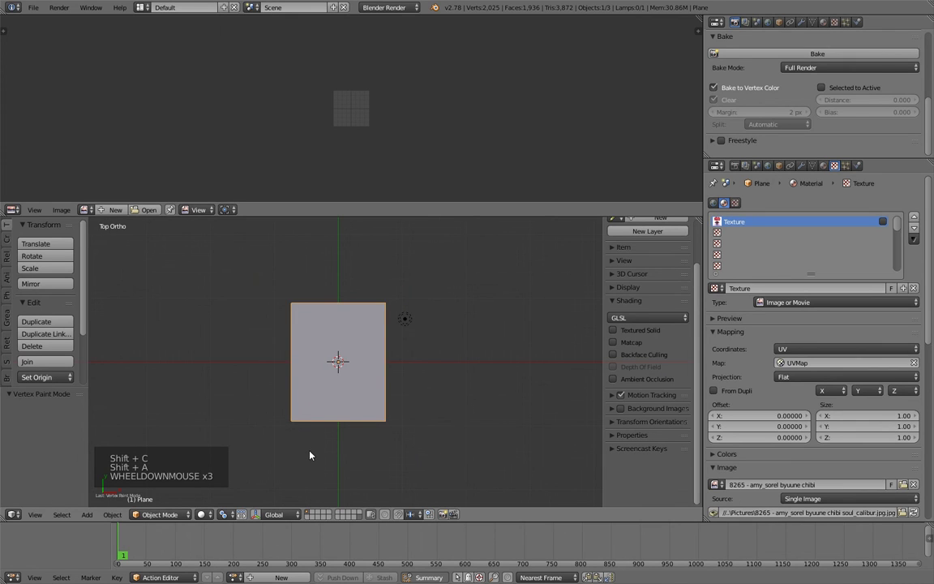
{"action": "key", "text": "alt+h"}
{"action": "middle_click_drag", "start_coordinate": [333, 450], "coordinate": [302, 359]}
{"action": "scroll", "coordinate": [302, 358], "scroll_direction": "up", "scroll_amount": 3}
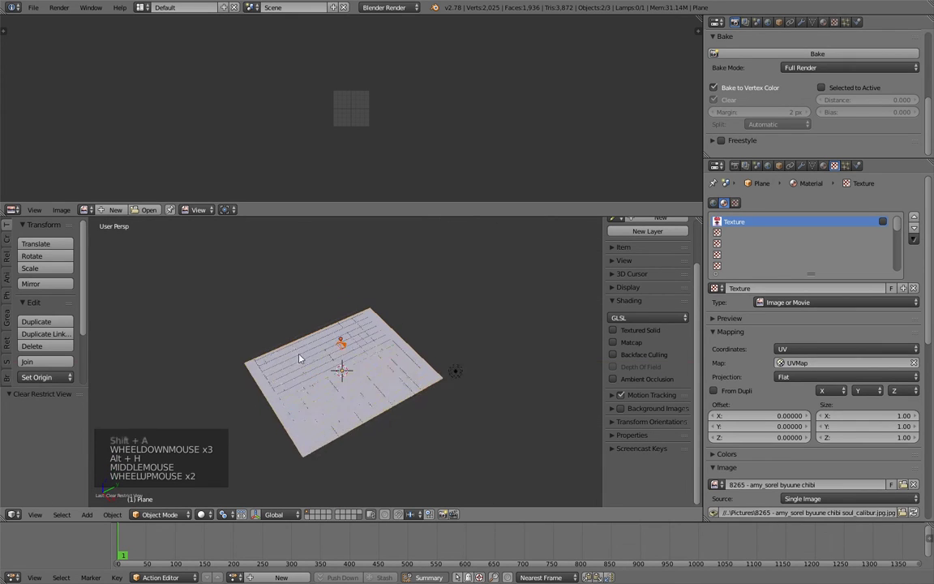
Step: Look through the camera and move it back about 30.8 units along its local Z axis to frame the plane's height
{"action": "left_click", "coordinate": [341, 342]}
{"action": "key", "text": "KP_0"}
{"action": "key", "text": "g"}
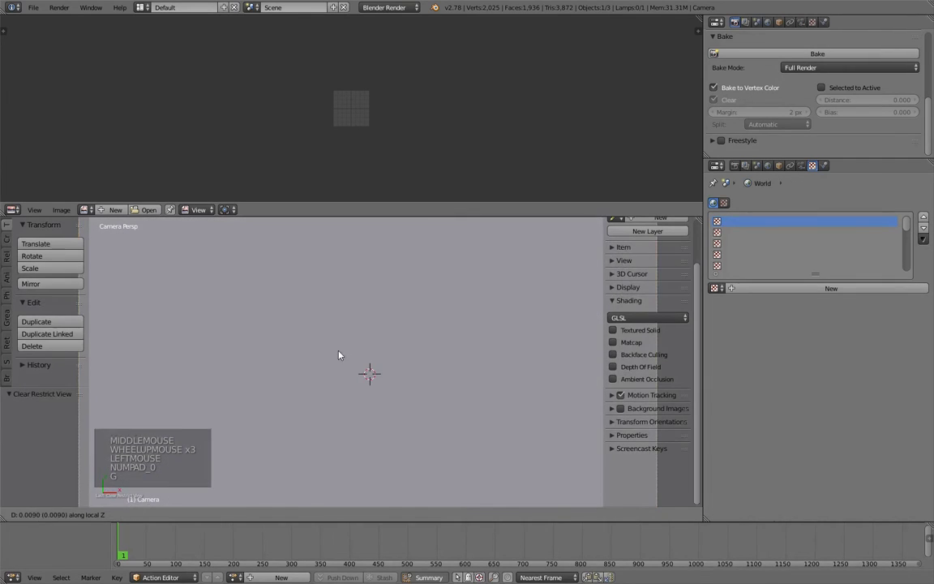
{"action": "scroll", "coordinate": [262, 384], "scroll_direction": "down", "scroll_amount": 2}
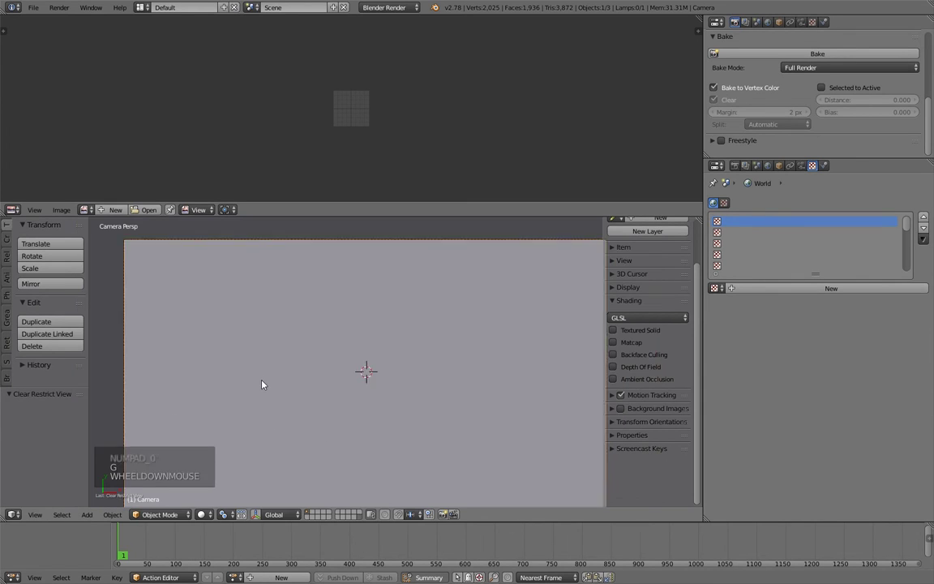
{"action": "scroll", "coordinate": [268, 385], "scroll_direction": "down", "scroll_amount": 4}
{"action": "scroll", "coordinate": [273, 386], "scroll_direction": "up", "scroll_amount": 1}
{"action": "scroll", "coordinate": [279, 384], "scroll_direction": "down", "scroll_amount": 4}
{"action": "key", "text": "g"}
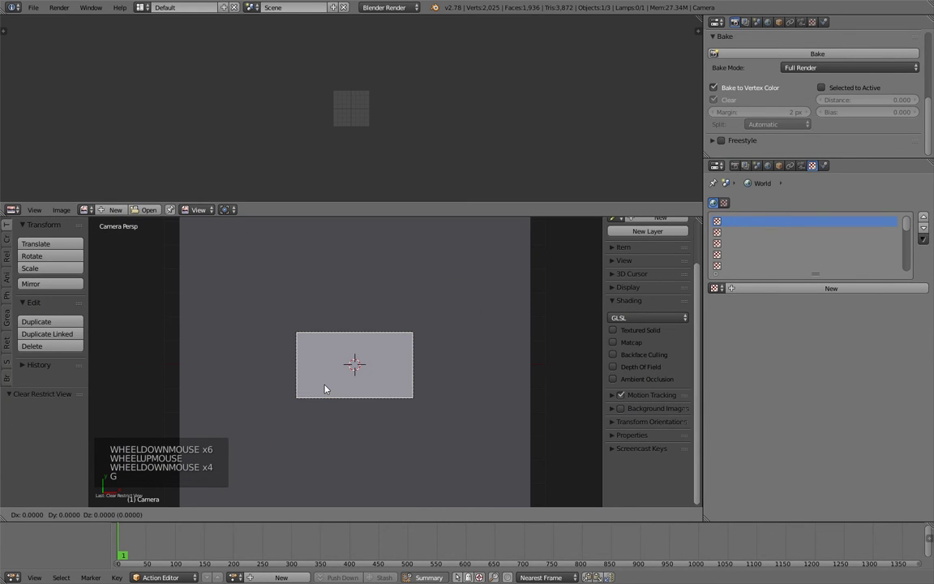
{"action": "left_click", "coordinate": [361, 435]}
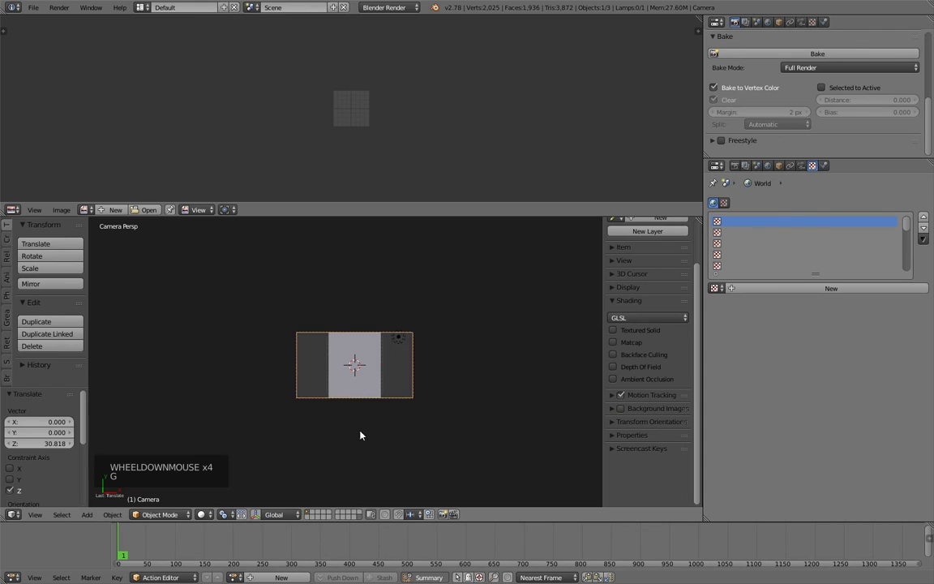
Step: Render the current frame from the camera to check the vertex-colored plane
{"action": "scroll", "coordinate": [363, 389], "scroll_direction": "up", "scroll_amount": 4}
{"action": "key", "text": "F12"}
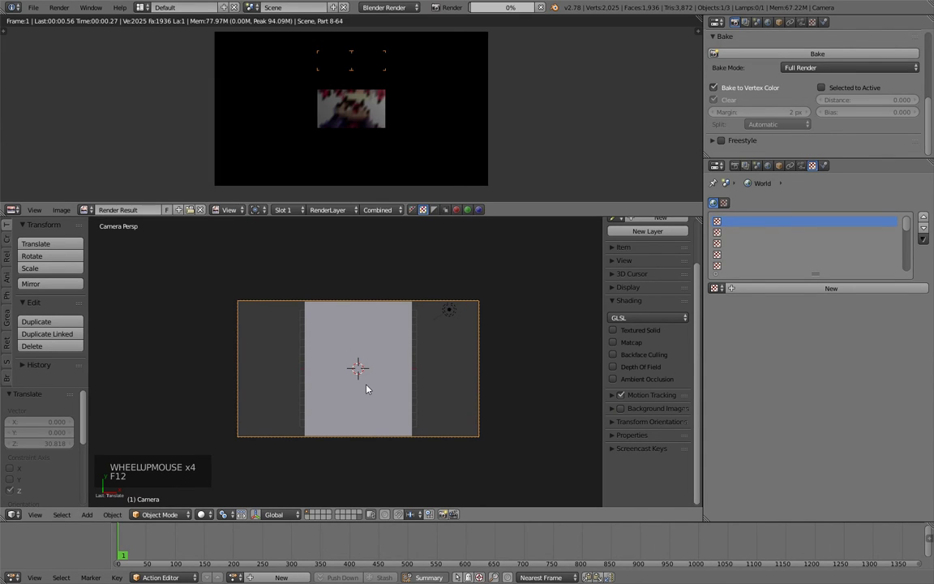
{"action": "middle_click_drag", "start_coordinate": [313, 329], "coordinate": [350, 381], "text": "shift"}
Step: Select the plane, enable Textured Solid, and view it from the top
{"action": "left_click", "coordinate": [350, 381]}
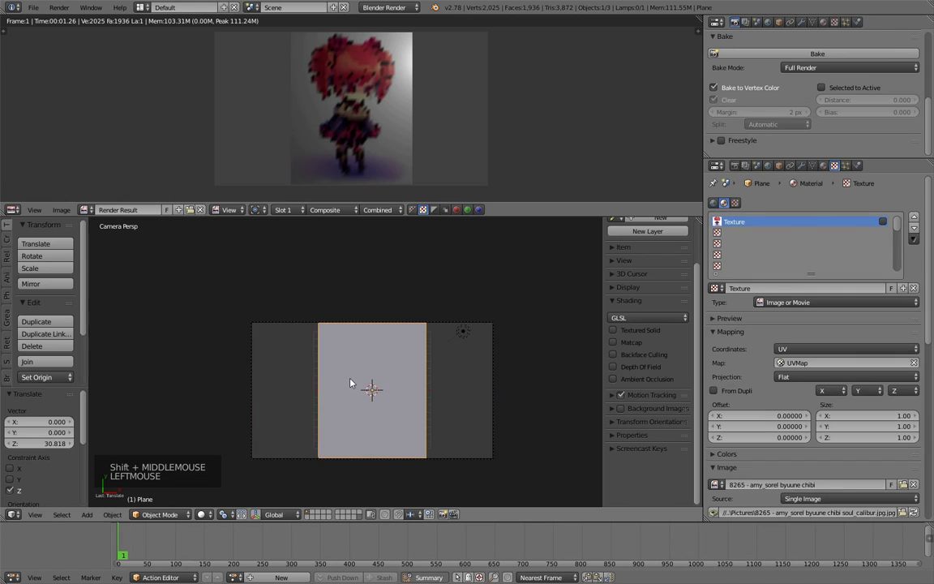
{"action": "left_click", "coordinate": [613, 329]}
{"action": "middle_click_drag", "start_coordinate": [375, 348], "coordinate": [402, 380]}
{"action": "scroll", "coordinate": [396, 351], "scroll_direction": "up", "scroll_amount": 2}
{"action": "key", "text": "KP_7"}
{"action": "scroll", "coordinate": [357, 94], "scroll_direction": "up", "scroll_amount": 1}
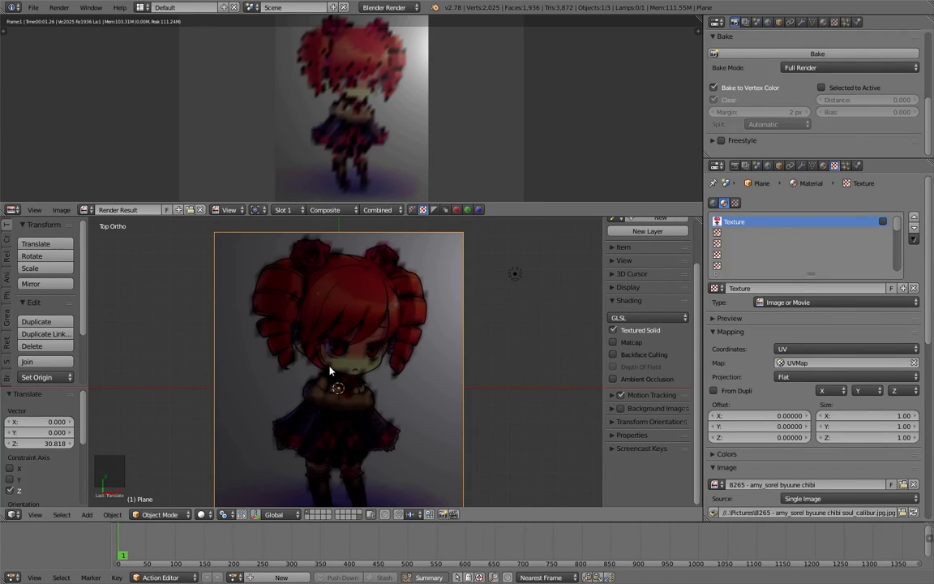
{"action": "mouse_move", "coordinate": [329, 371]}
{"action": "middle_mouse_down", "text": "shift"}
{"action": "mouse_move", "coordinate": [304, 376]}
{"action": "mouse_move", "coordinate": [313, 361]}
{"action": "mouse_move", "coordinate": [314, 369]}
{"action": "middle_mouse_up", "text": "shift"}
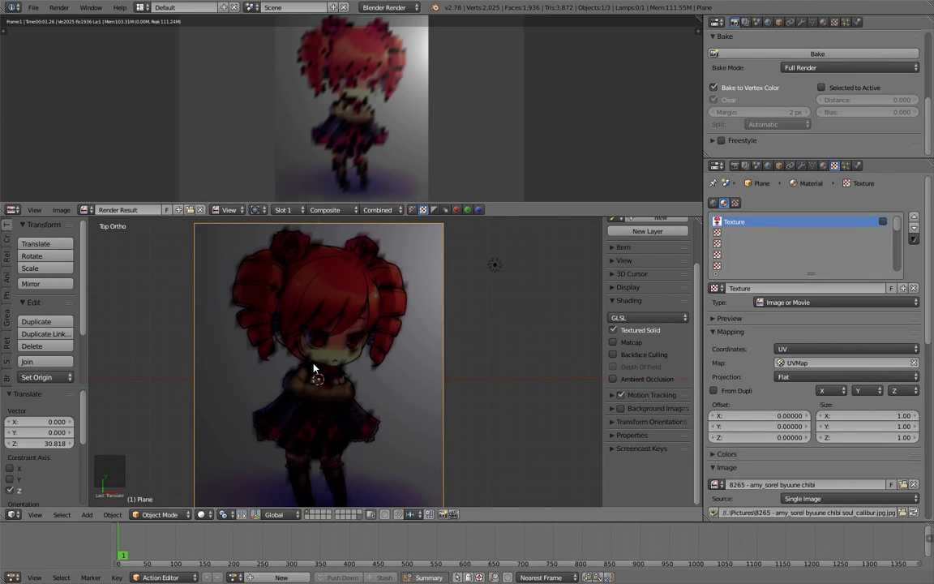
{"action": "scroll", "coordinate": [316, 371], "scroll_direction": "down", "scroll_amount": 2}
{"action": "middle_click_drag", "start_coordinate": [329, 385], "coordinate": [345, 390], "text": "shift"}
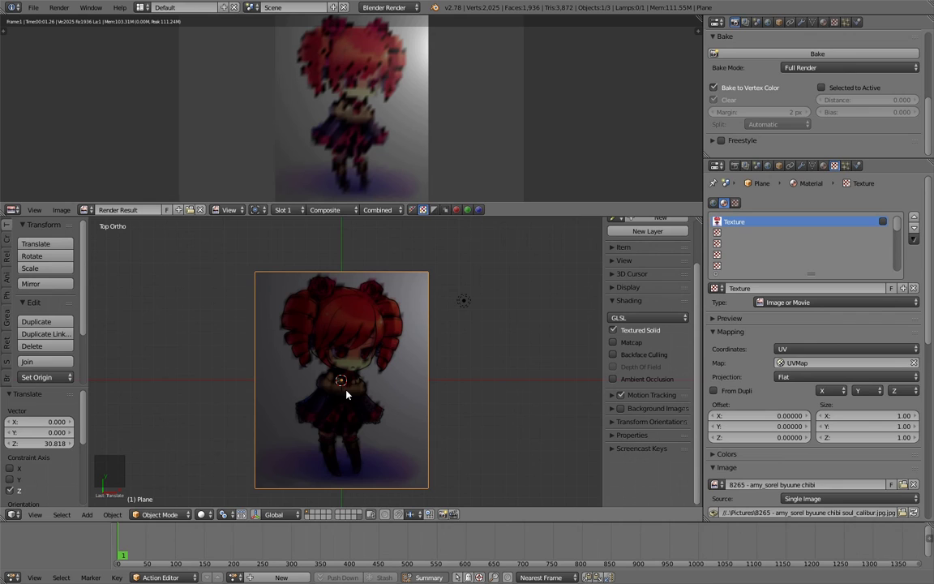
Step: Make the plane's material shadeless
{"action": "middle_click_drag", "start_coordinate": [362, 396], "coordinate": [365, 384], "text": "shift"}
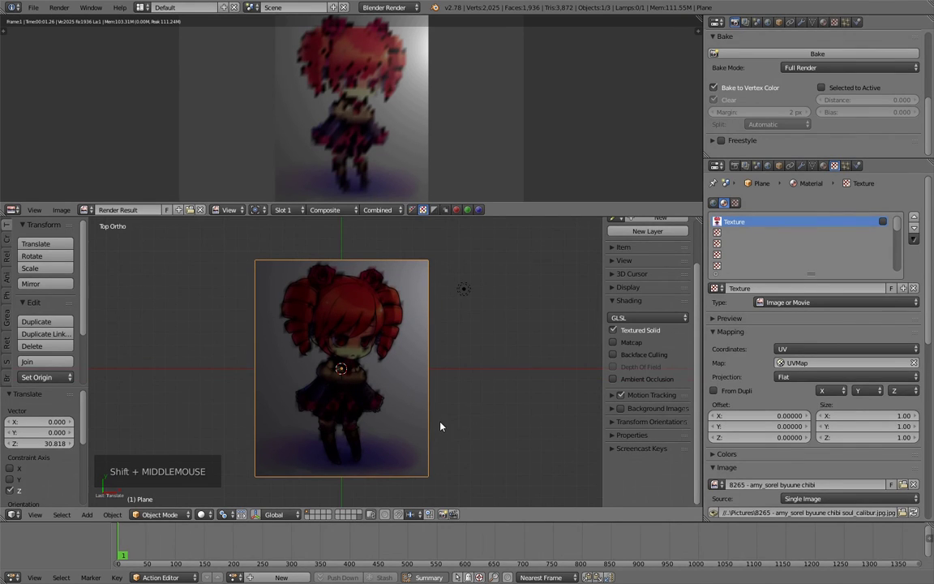
{"action": "left_click", "coordinate": [823, 167]}
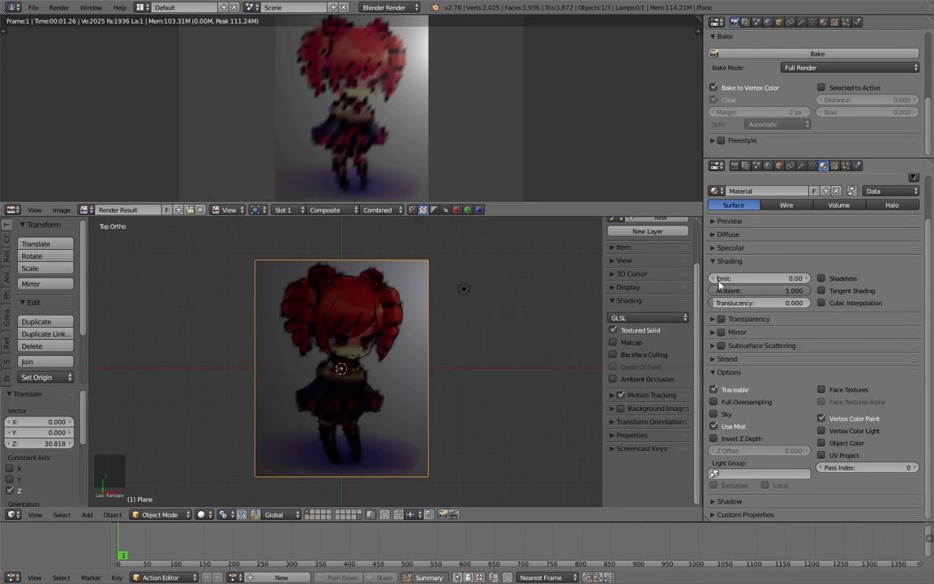
{"action": "left_click", "coordinate": [821, 278]}
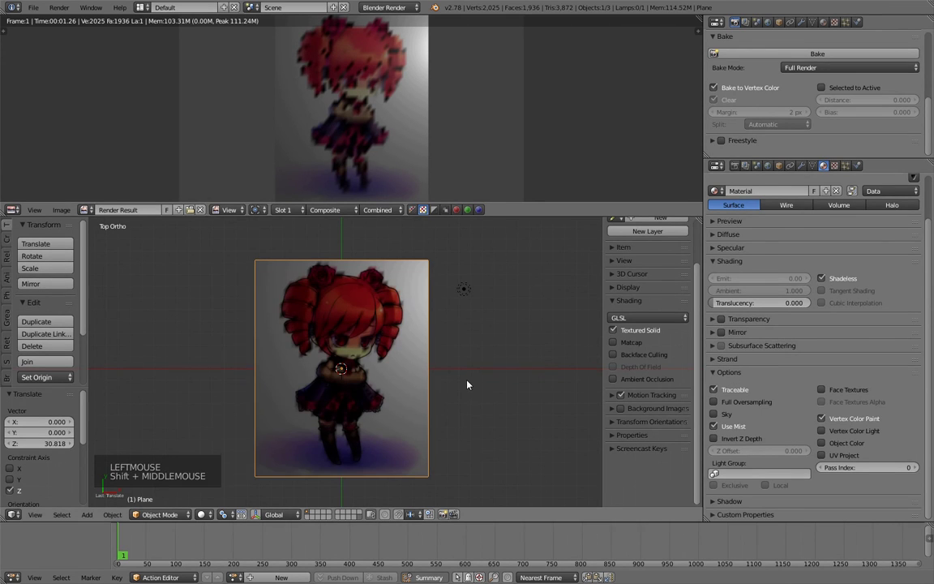
{"action": "middle_click_drag", "start_coordinate": [467, 387], "coordinate": [469, 396], "text": "shift"}
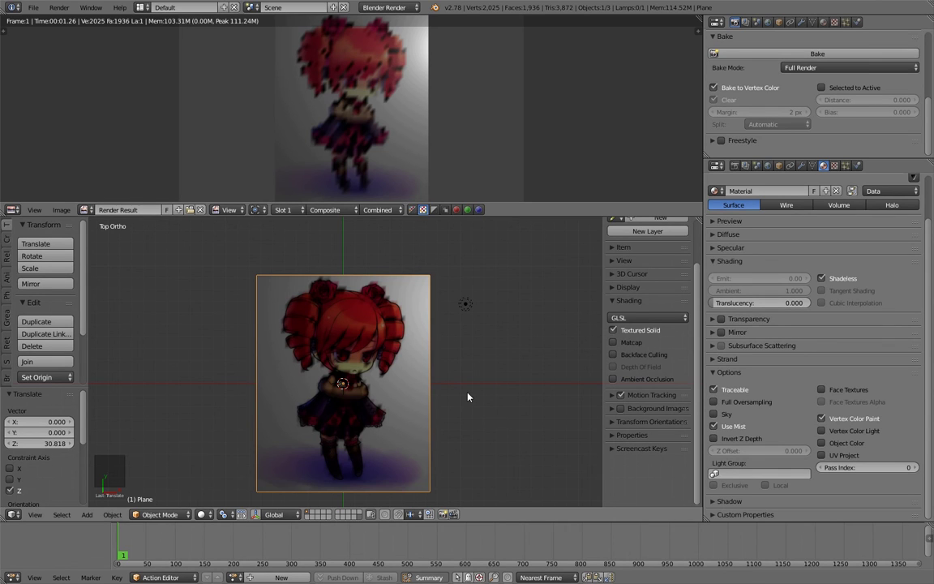
{"action": "middle_click_drag", "start_coordinate": [467, 415], "coordinate": [468, 402], "text": "shift"}
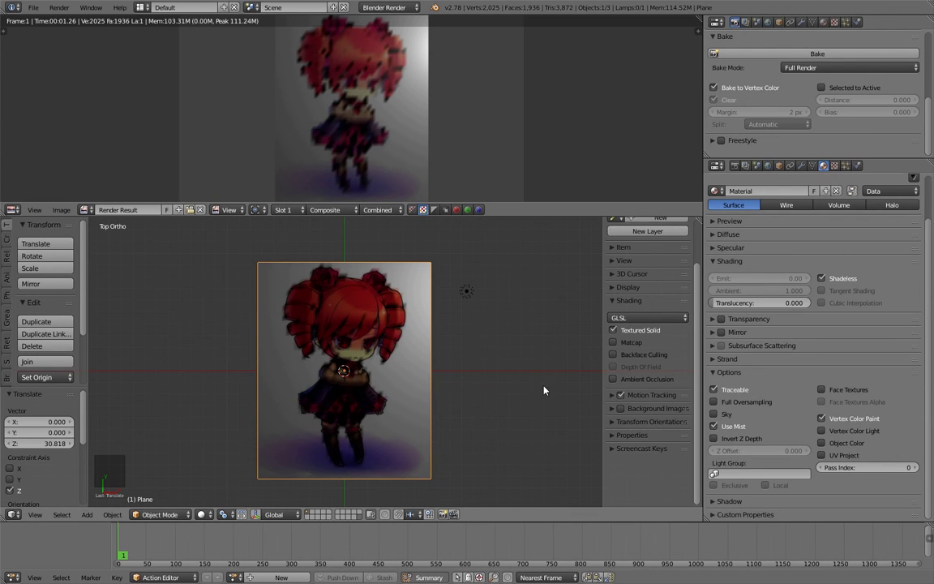
Step: Turn off baking to vertex color and set the bake mode to Textures
{"action": "left_click", "coordinate": [735, 166]}
{"action": "left_click", "coordinate": [713, 461]}
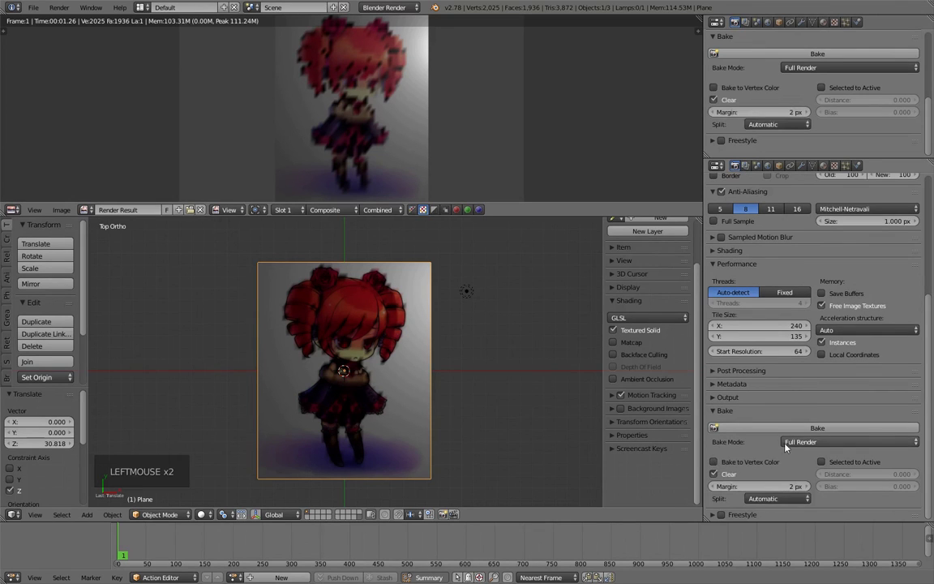
{"action": "left_click", "coordinate": [794, 442]}
{"action": "left_click", "coordinate": [795, 380]}
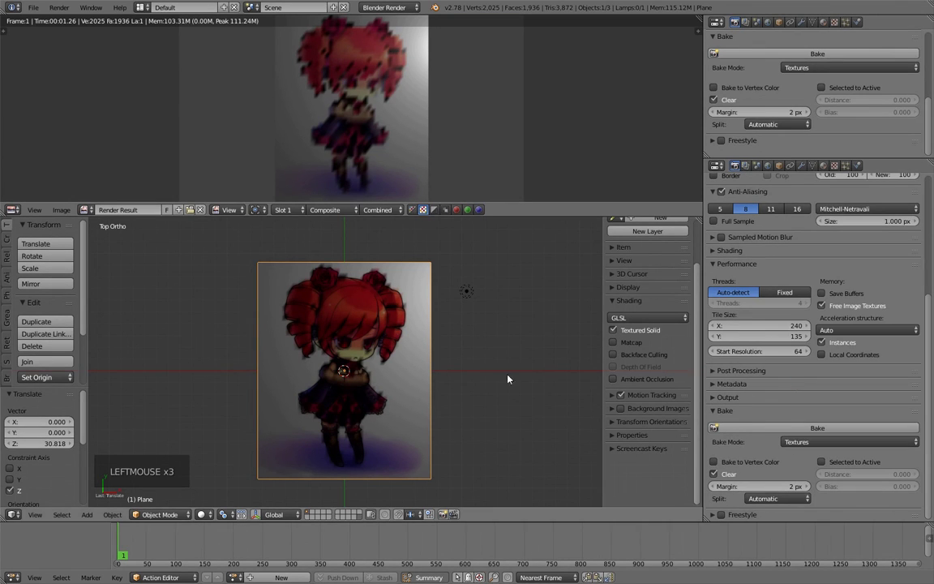
Step: Create a new blank 1024 × 1024 px image with alpha, keeping the default name Untitled
{"action": "mouse_move", "coordinate": [486, 371]}
{"action": "middle_mouse_down", "text": "shift"}
{"action": "mouse_move", "coordinate": [475, 373]}
{"action": "mouse_move", "coordinate": [492, 375]}
{"action": "middle_mouse_up", "text": "shift"}
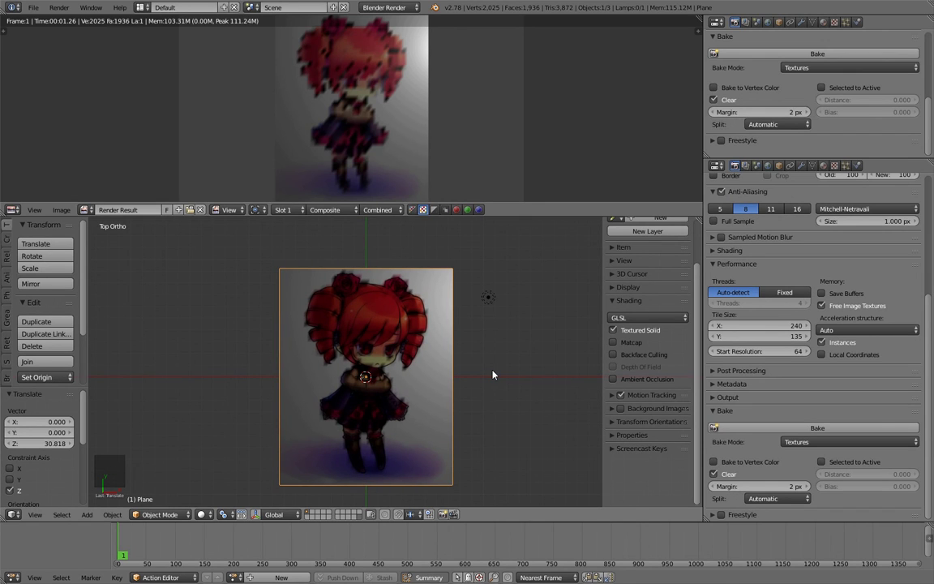
{"action": "middle_click_drag", "start_coordinate": [492, 374], "coordinate": [473, 367], "text": "shift"}
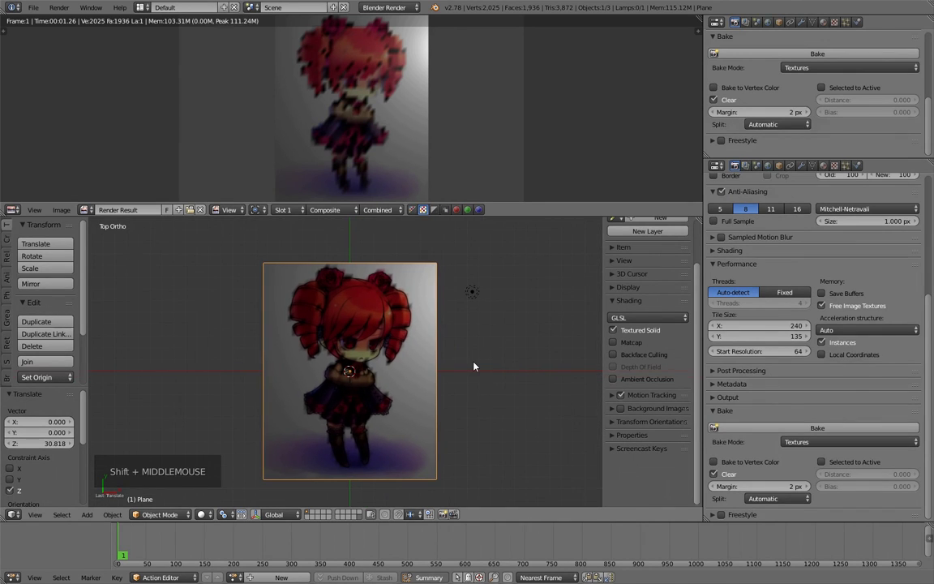
{"action": "scroll", "coordinate": [475, 366], "scroll_direction": "down", "scroll_amount": 1}
{"action": "middle_click_drag", "start_coordinate": [238, 343], "coordinate": [246, 351], "text": "shift"}
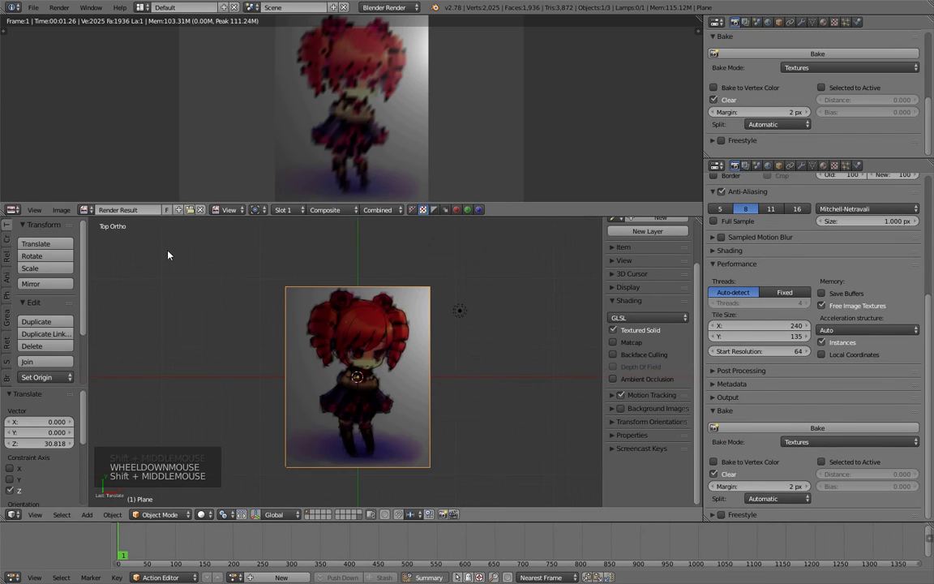
{"action": "left_click", "coordinate": [66, 211]}
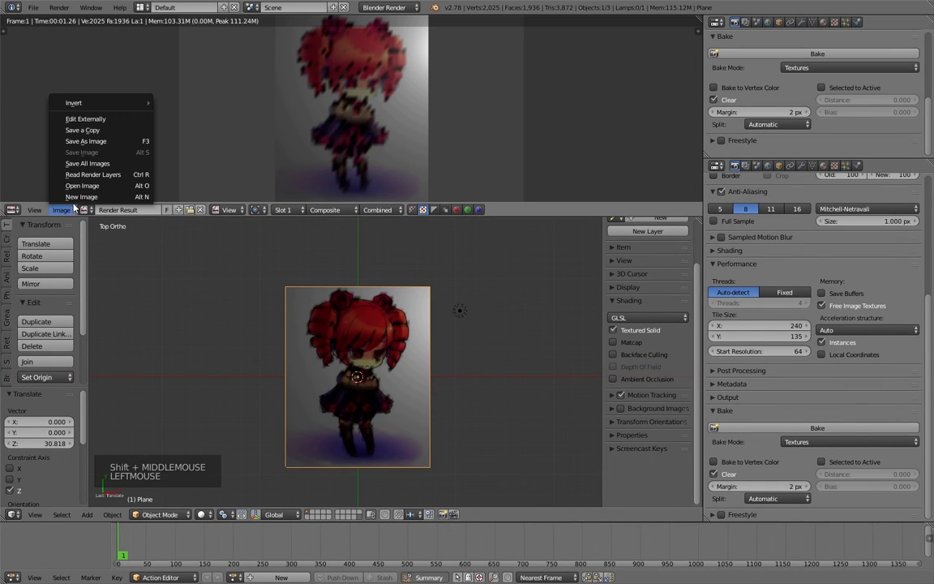
{"action": "left_click", "coordinate": [65, 187]}
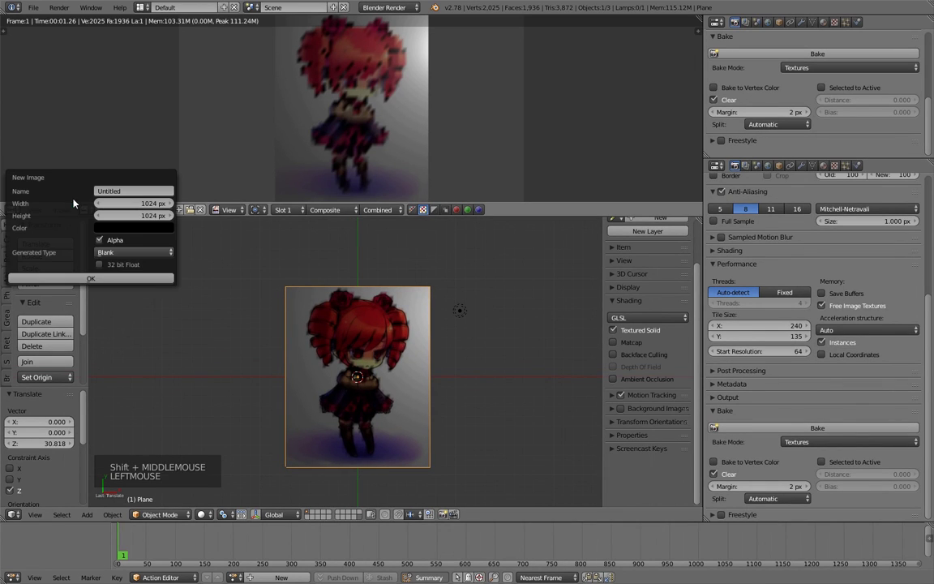
{"action": "left_click", "coordinate": [98, 278]}
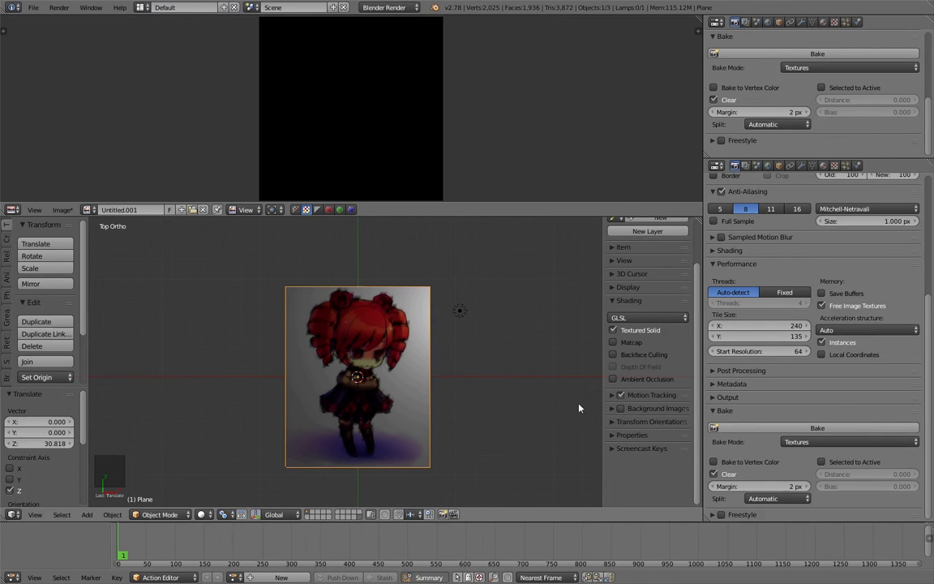
Step: Assign the black image named untitled to all of the plane's UV faces in Edit Mode, and return to Object Mode
{"action": "key", "text": "Tab"}
{"action": "key", "text": "Tab"}
{"action": "key", "text": "Tab"}
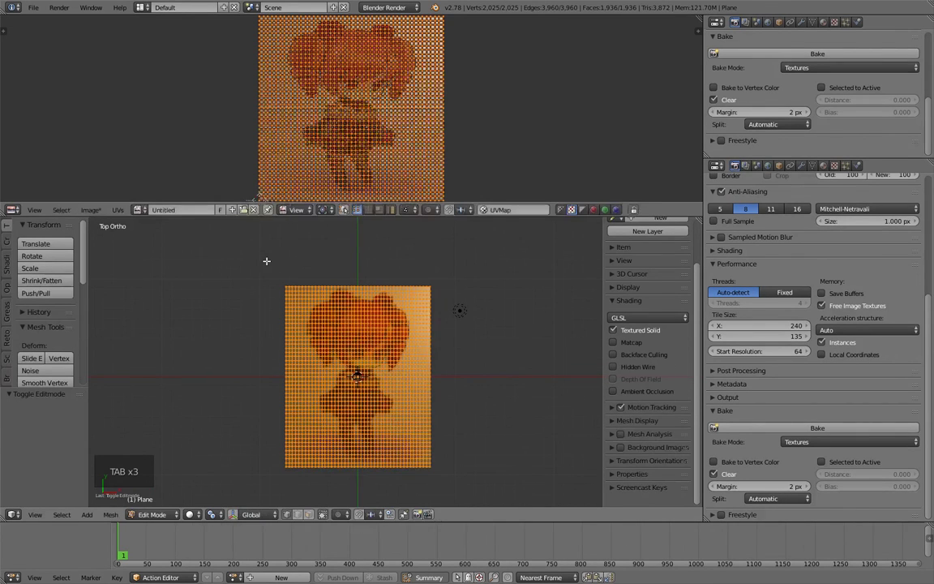
{"action": "left_click", "coordinate": [136, 213]}
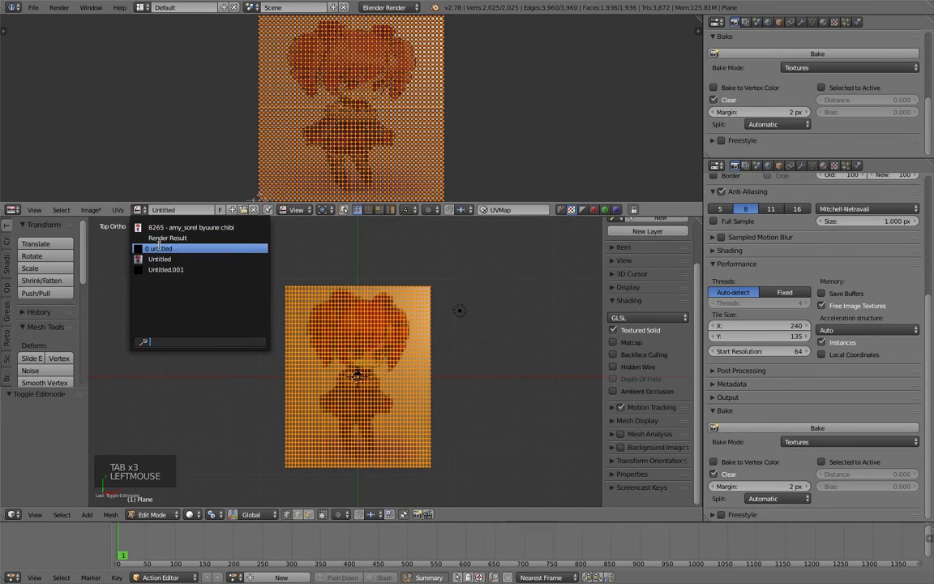
{"action": "left_click", "coordinate": [170, 245]}
{"action": "key", "text": "Tab"}
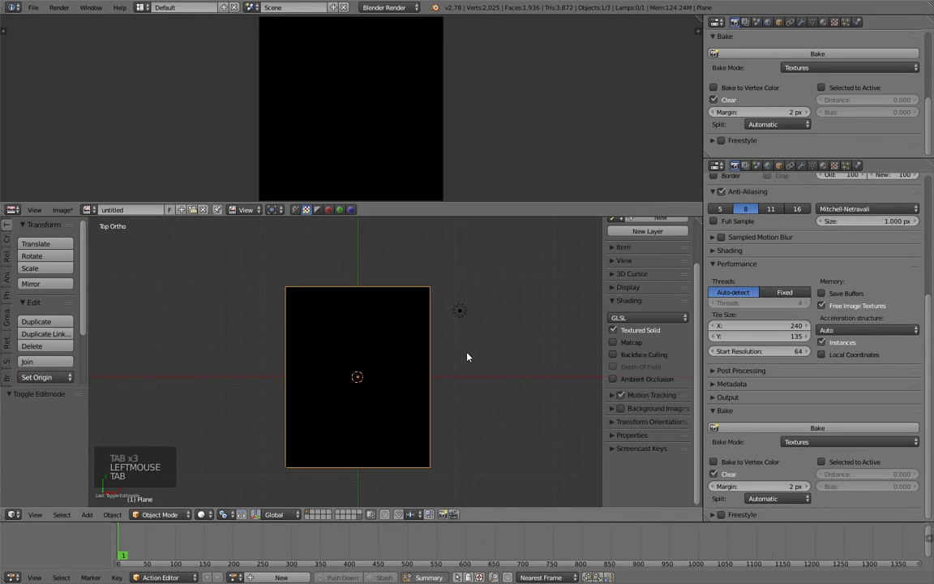
Step: Bake the plane's textures to the assigned image and inspect the result on the plane in perspective
{"action": "left_click", "coordinate": [748, 427]}
{"action": "middle_click_drag", "start_coordinate": [355, 173], "coordinate": [320, 136]}
{"action": "scroll", "coordinate": [322, 154], "scroll_direction": "down", "scroll_amount": 2}
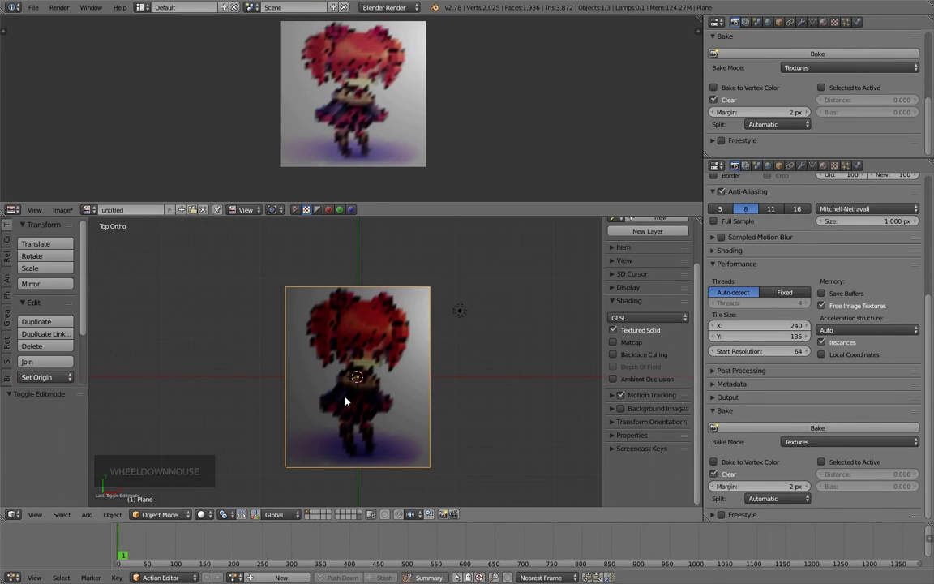
{"action": "middle_click_drag", "start_coordinate": [344, 402], "coordinate": [365, 365], "text": "shift"}
{"action": "scroll", "coordinate": [348, 381], "scroll_direction": "up", "scroll_amount": 1}
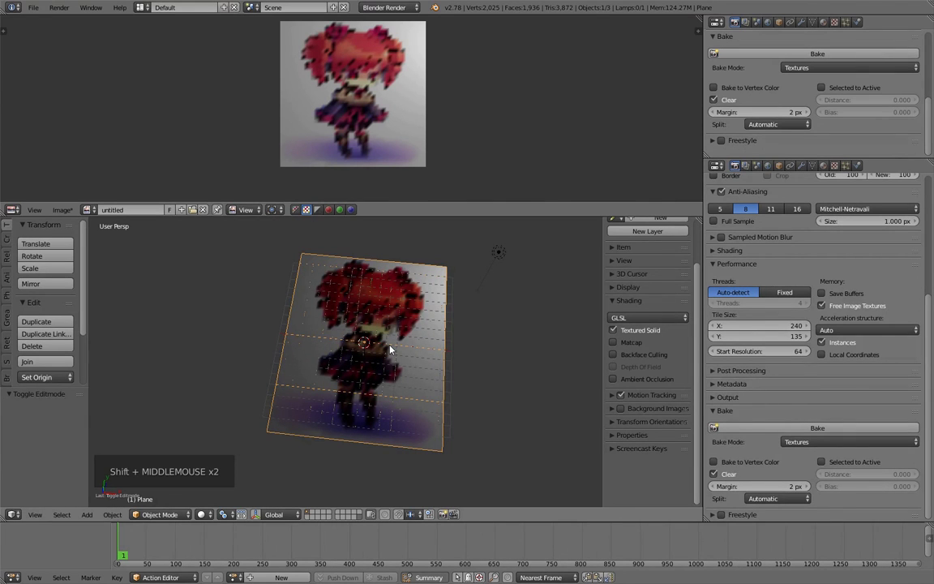
{"action": "scroll", "coordinate": [390, 349], "scroll_direction": "down", "scroll_amount": 4}
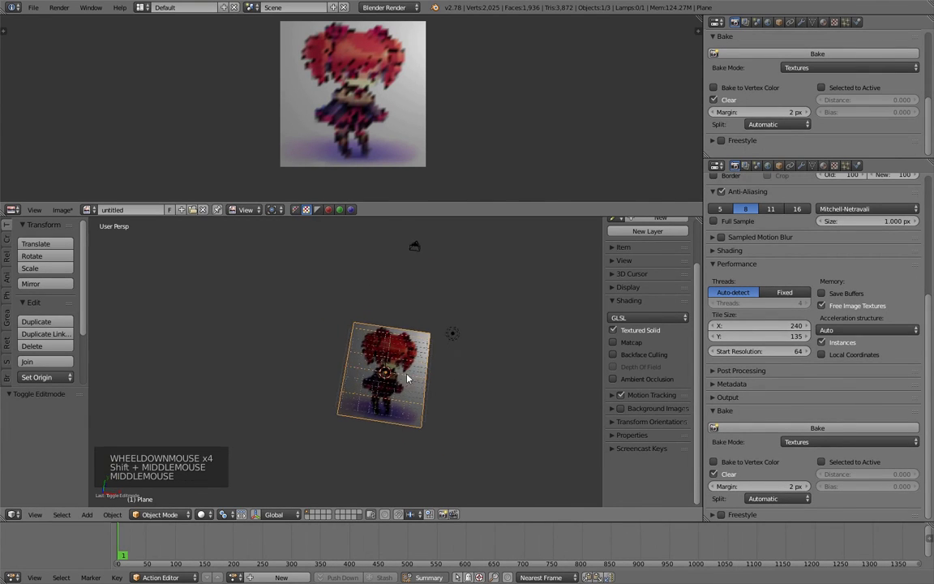